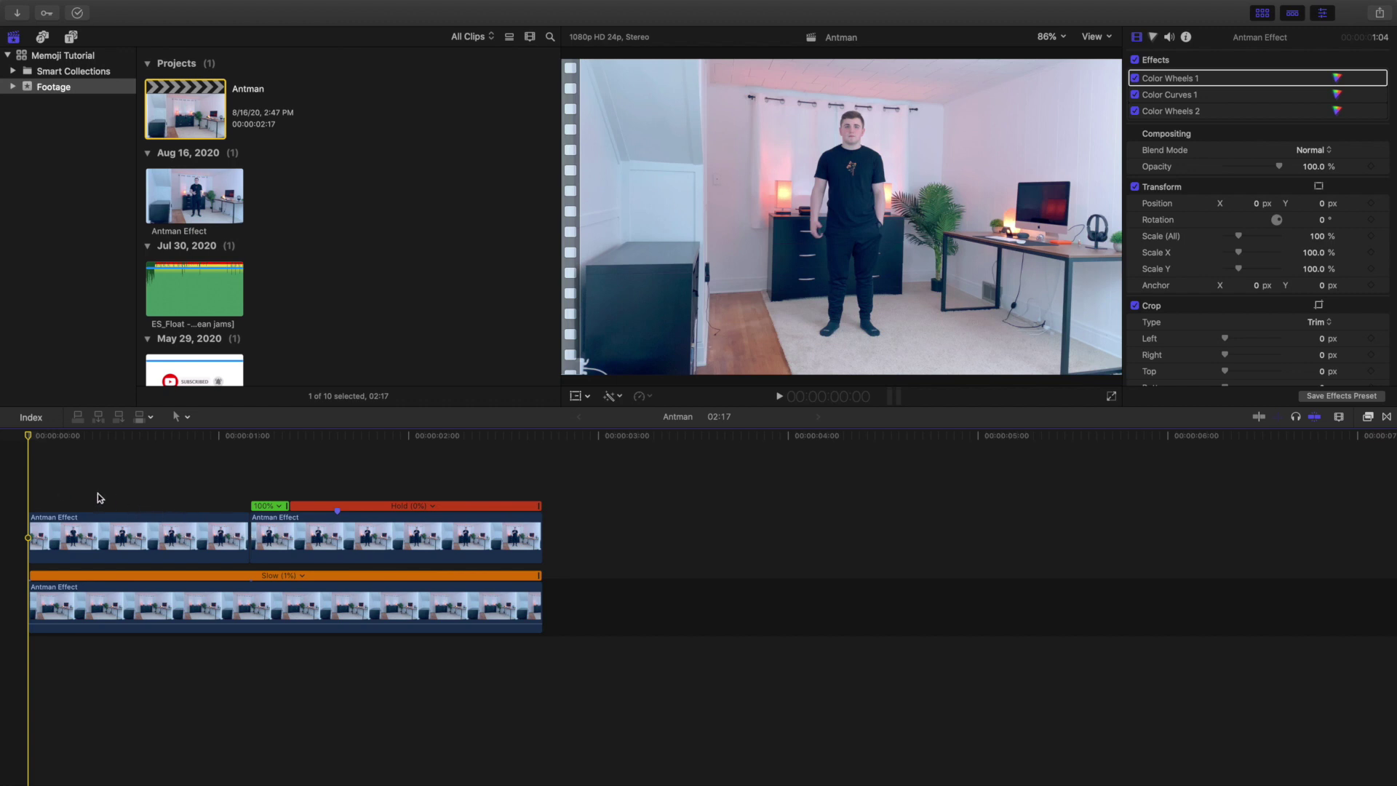
Play the timeline to preview the shrink, then replay it from the start.
key(space)
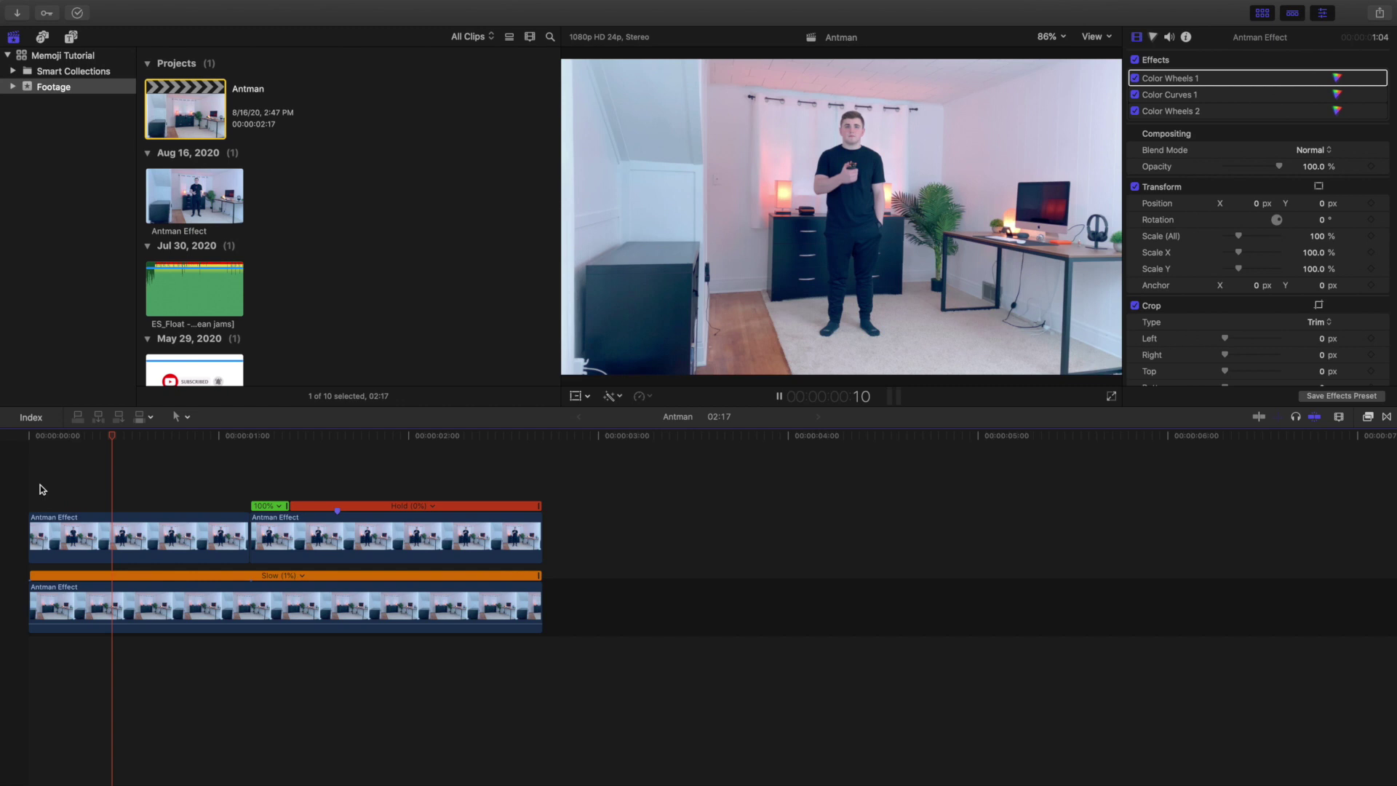
key(space)
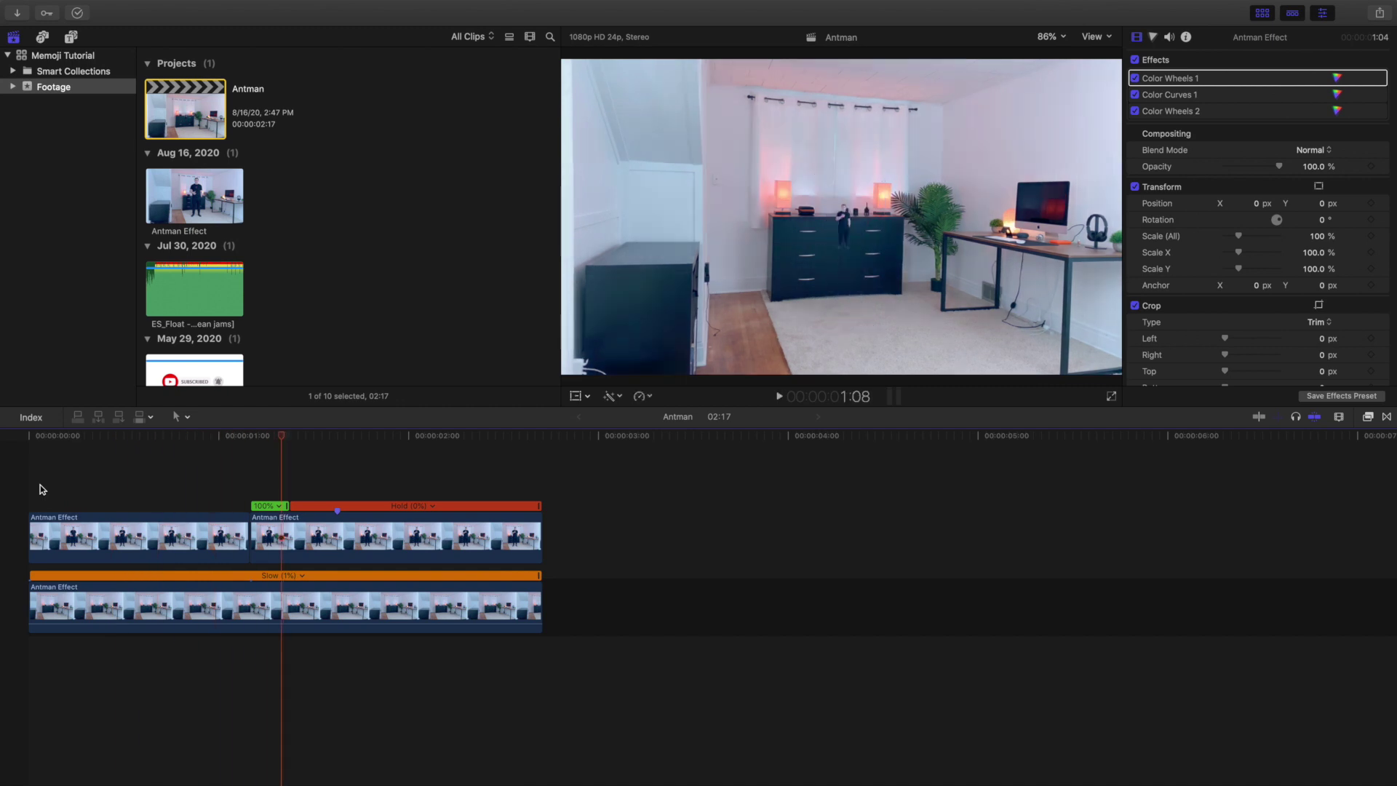
click(262, 605)
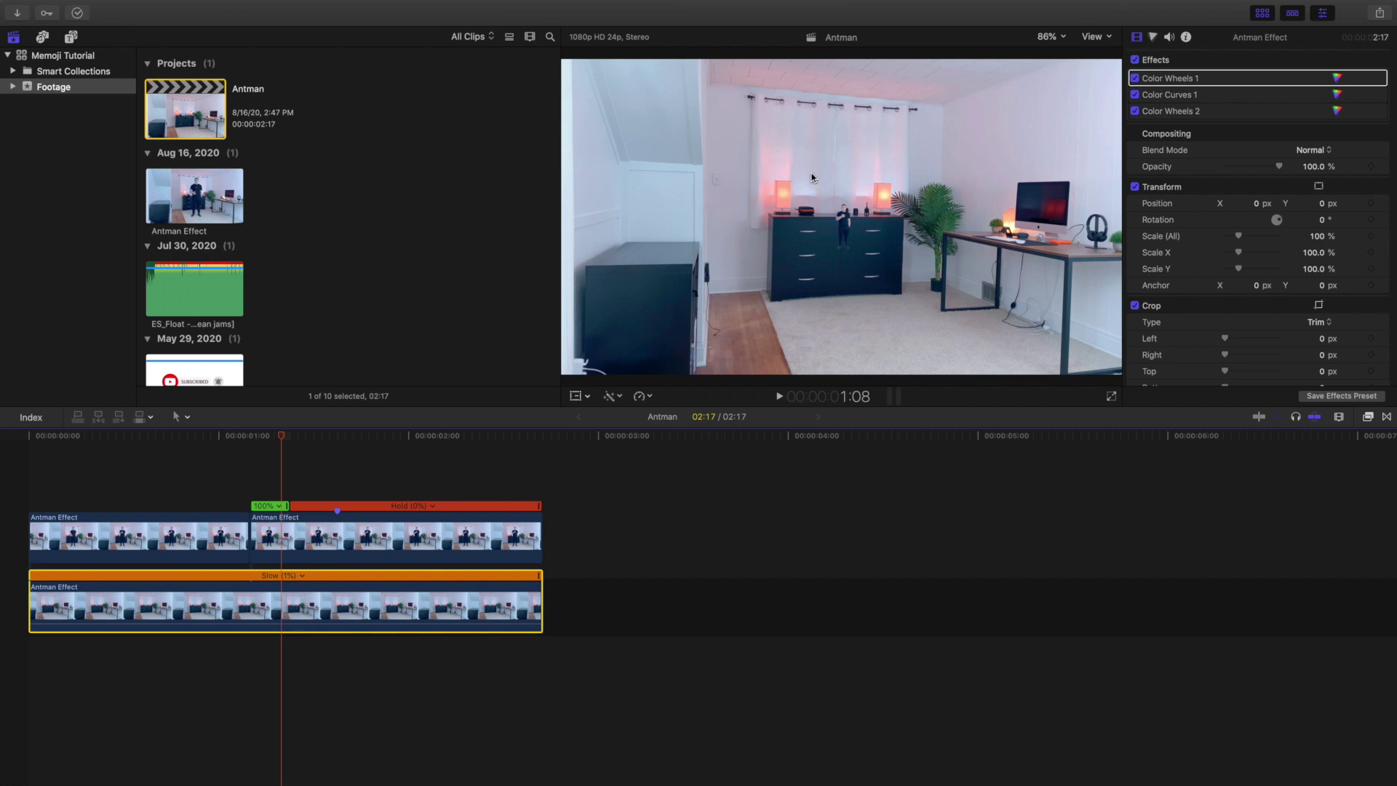
click(3, 496)
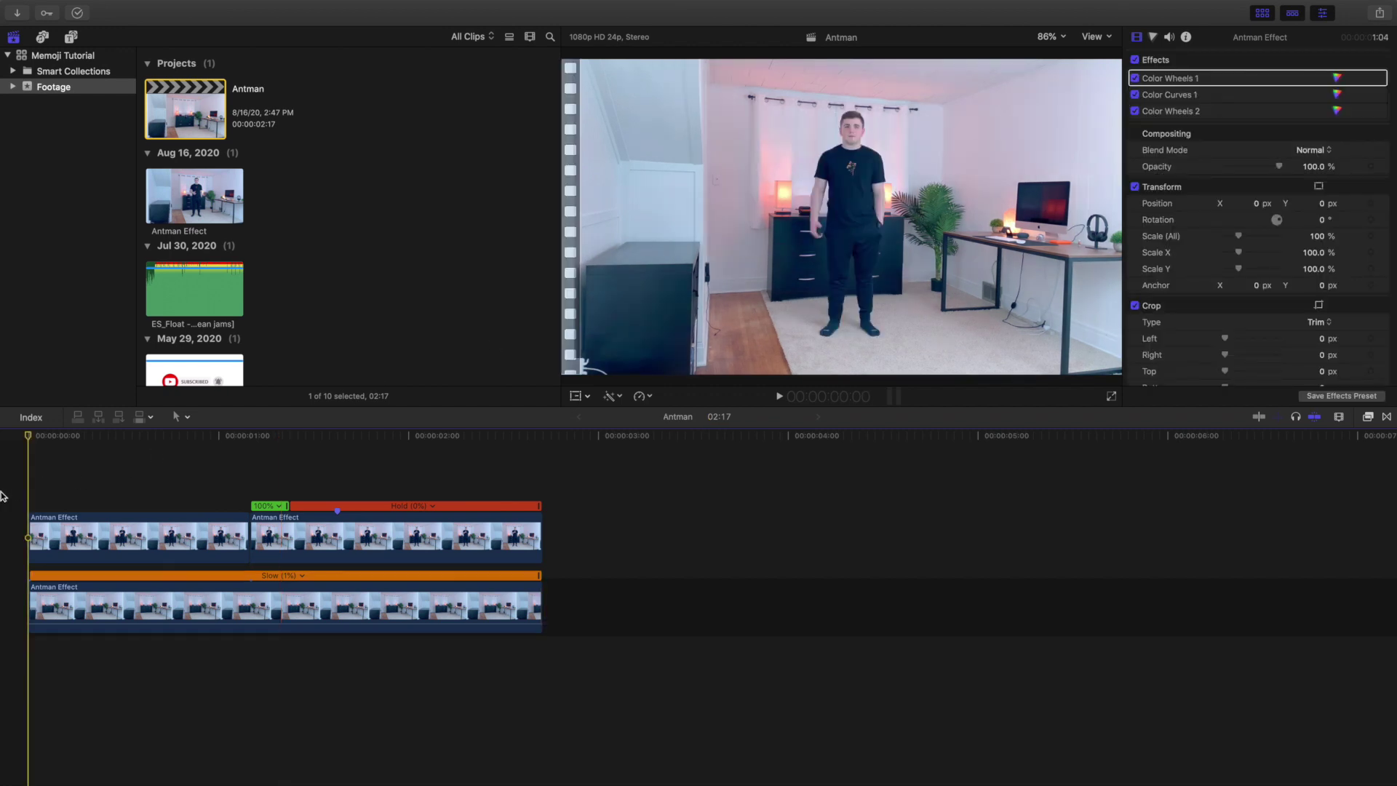
key(space)
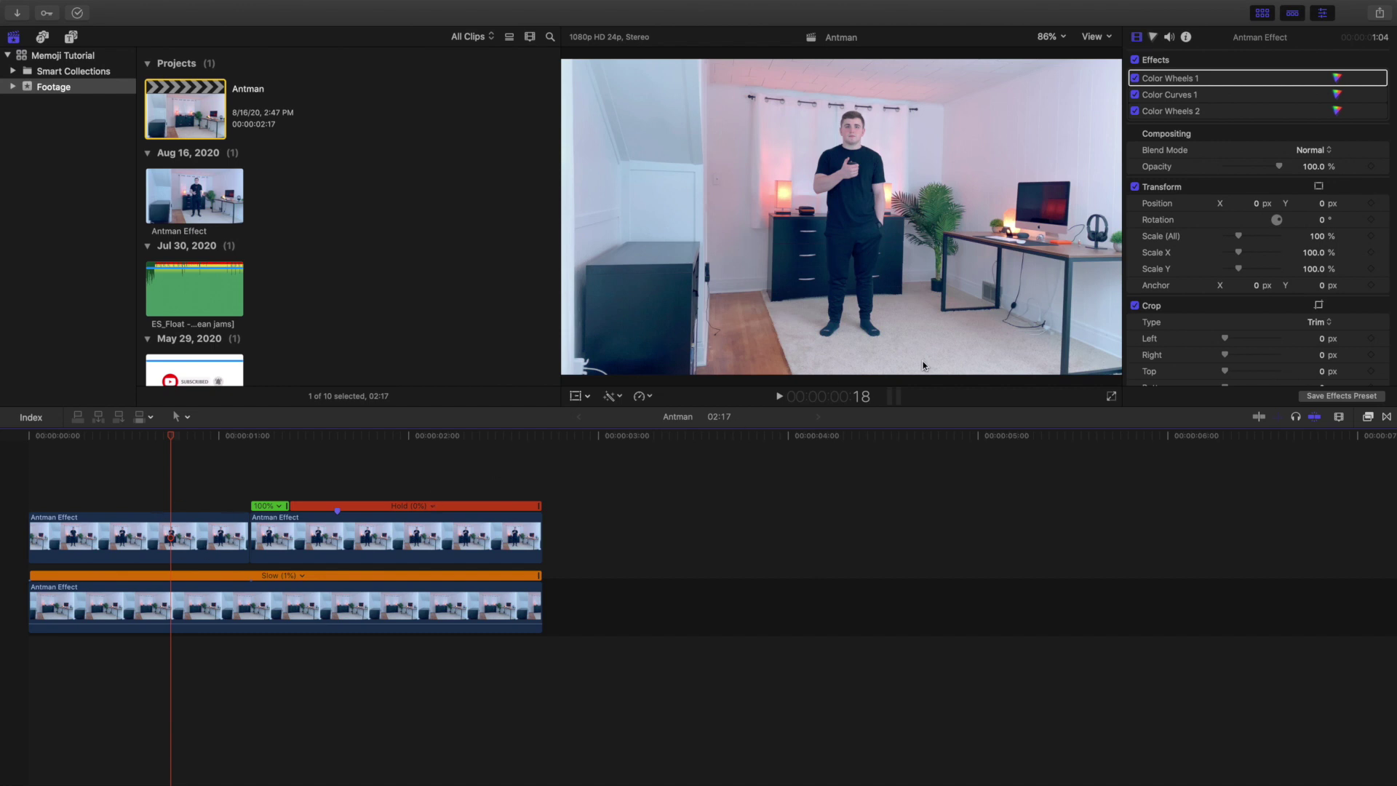
Select the lower background clip and look at its speed options without changing anything.
click(388, 592)
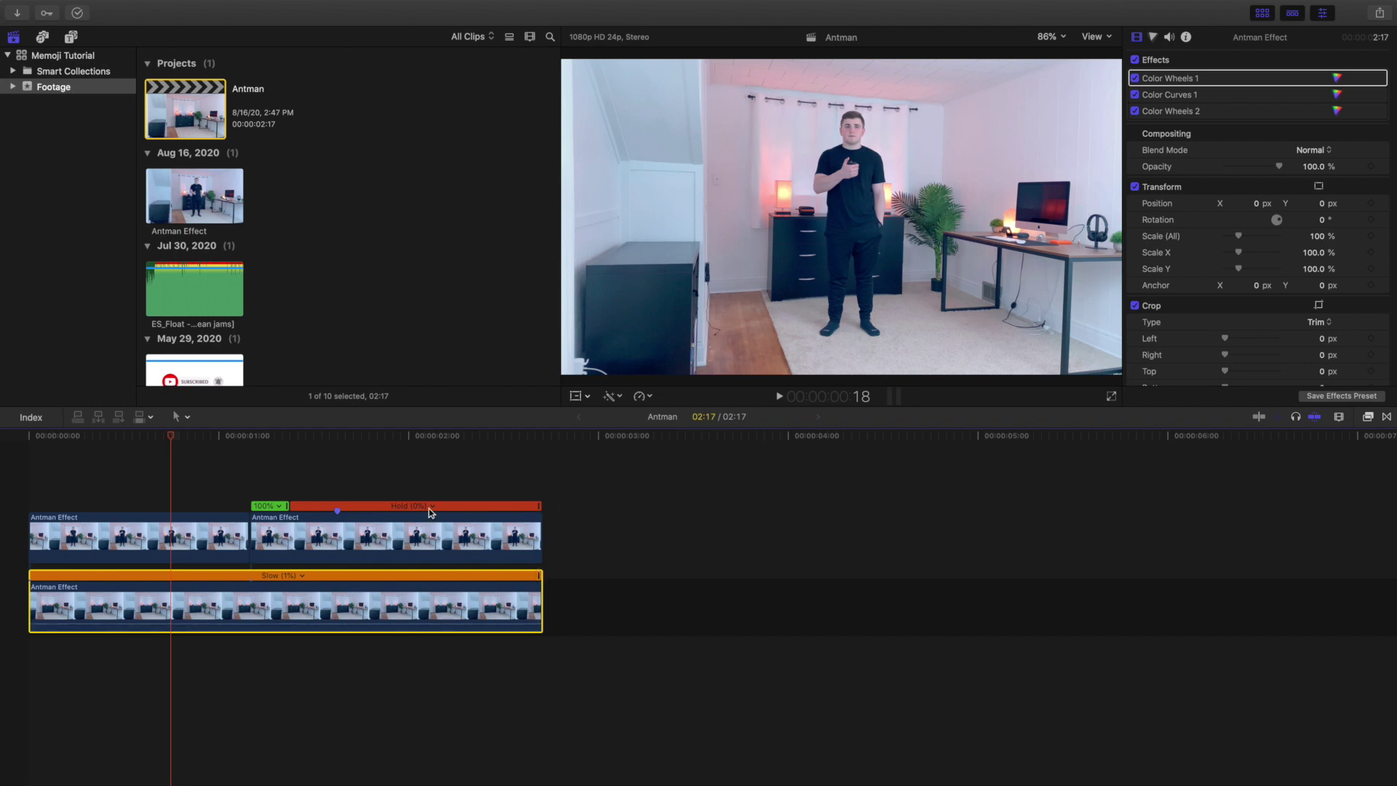
click(640, 396)
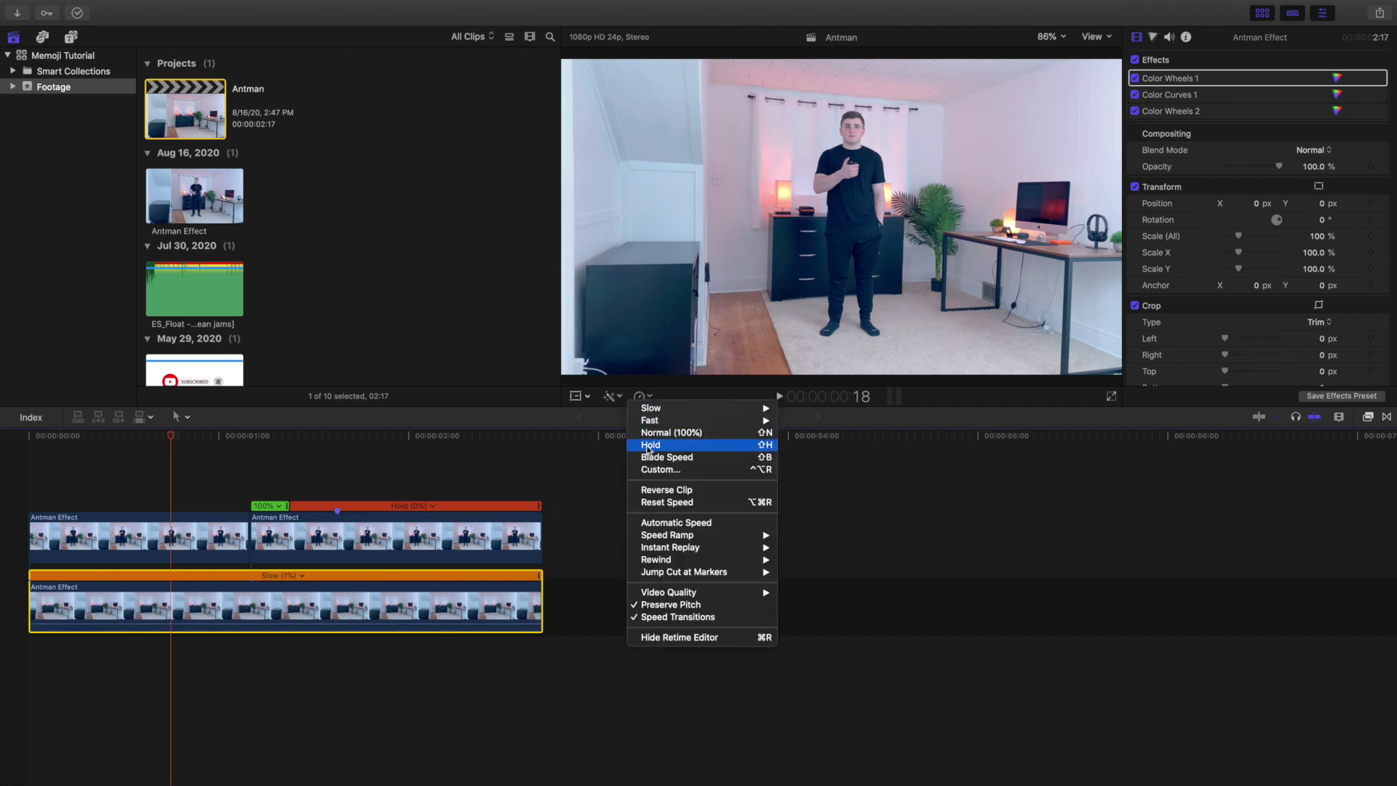
click(550, 403)
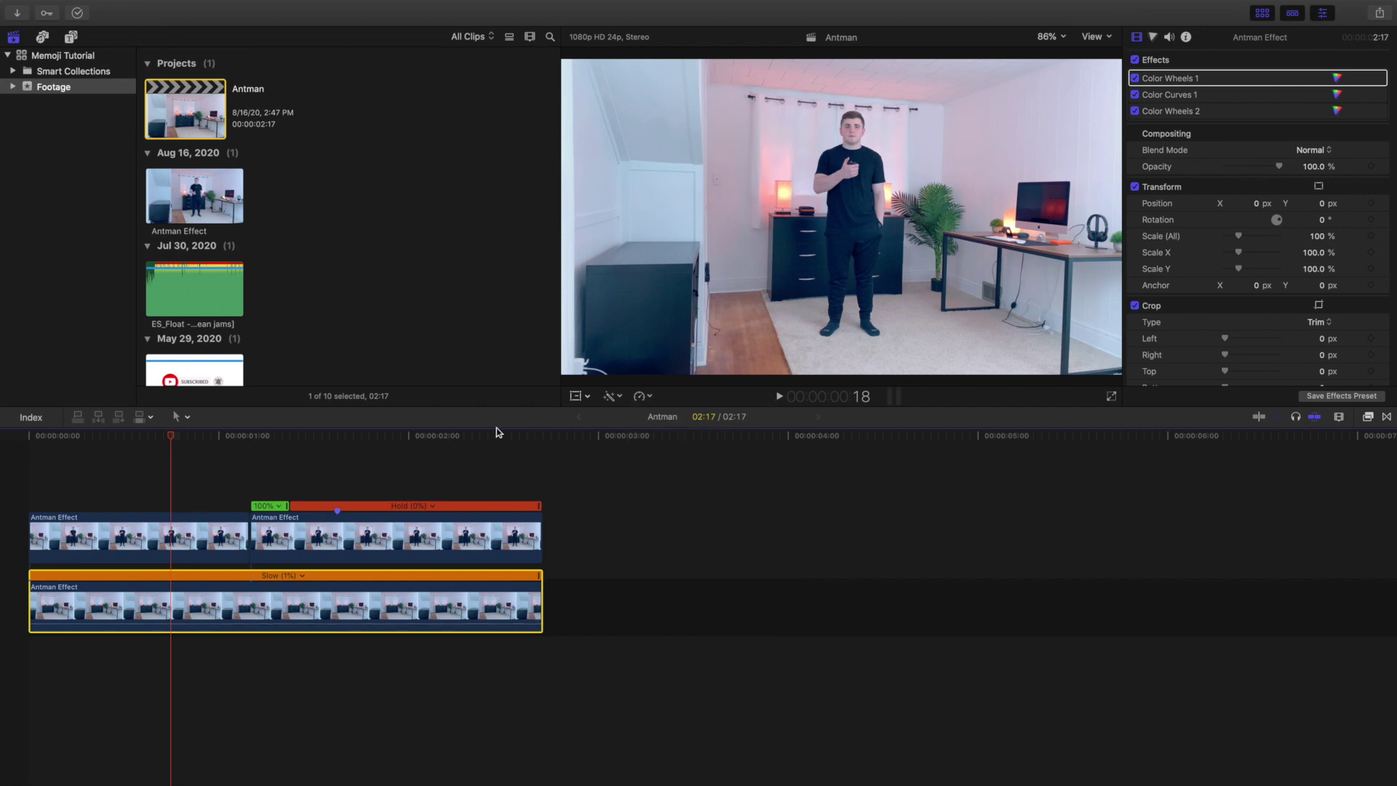
Replay from the start and step back to just before the cutout begins.
click(2, 486)
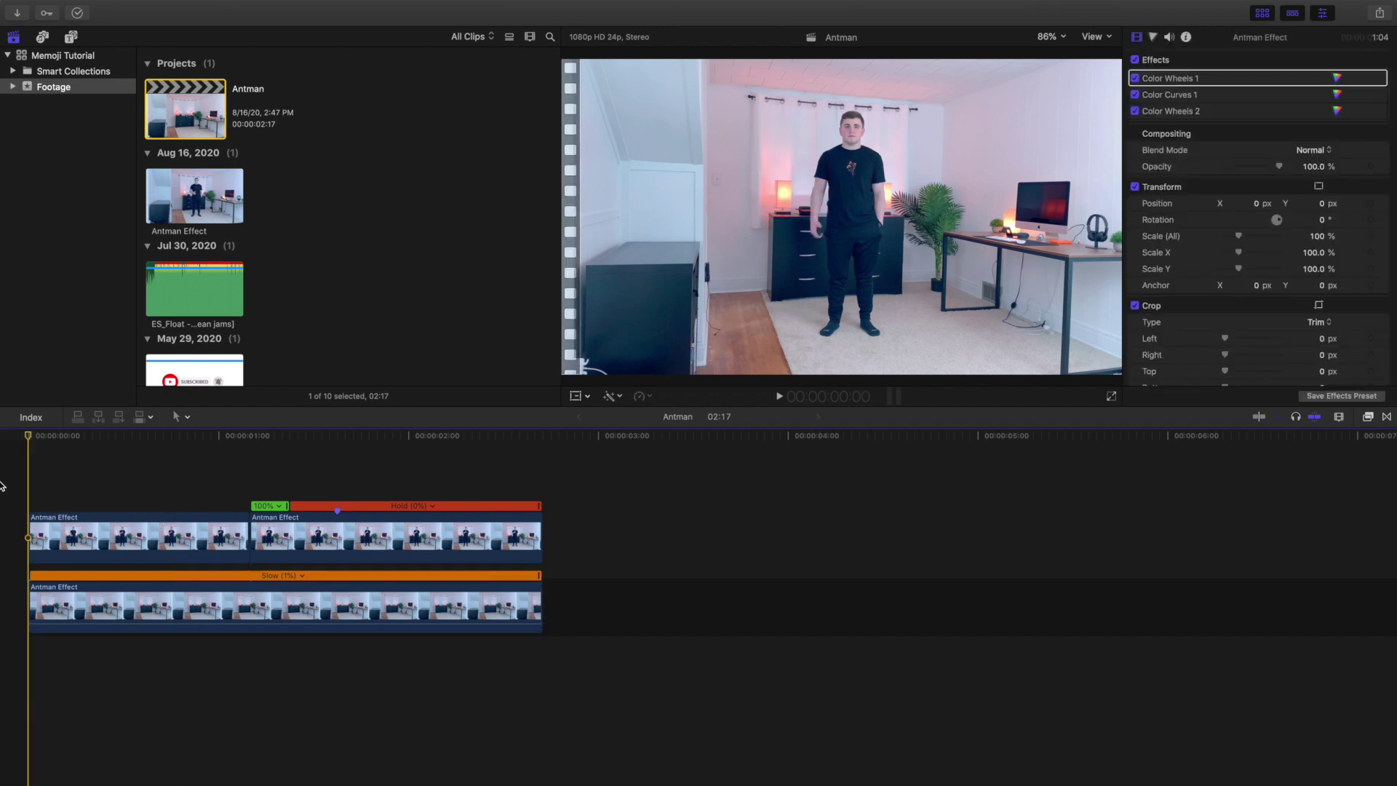
key(space)
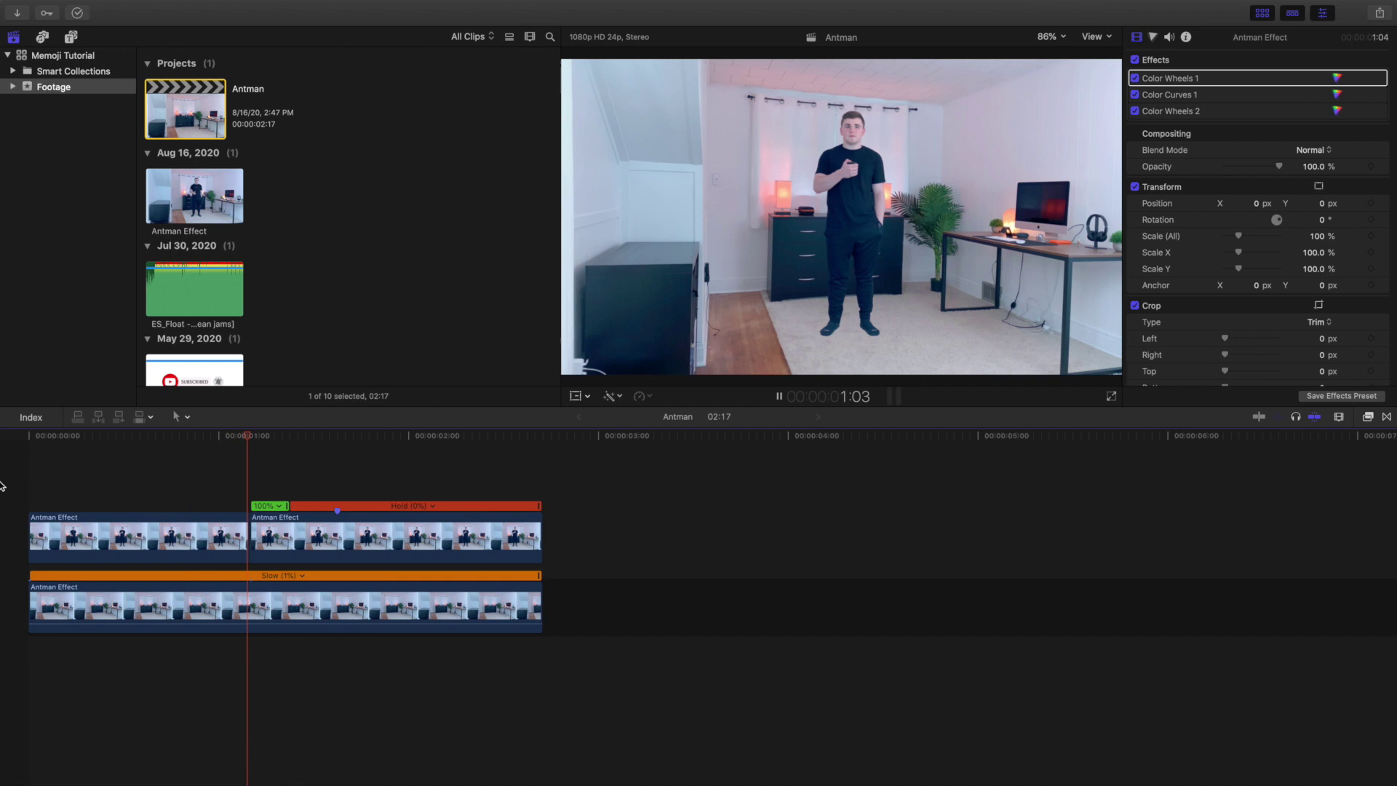
key(space)
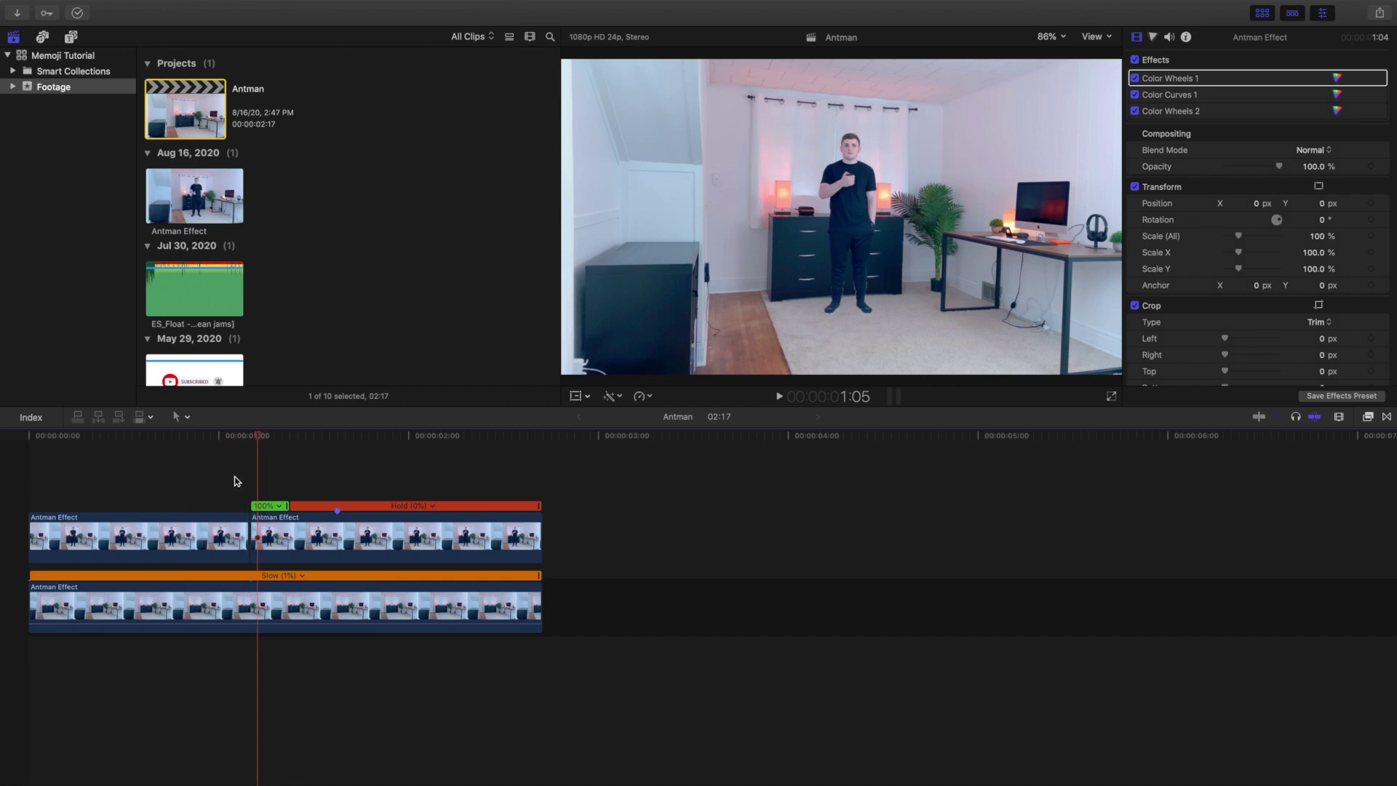
key(Left)
key(Left)
key(Left)
key(Left)
key(super+z)
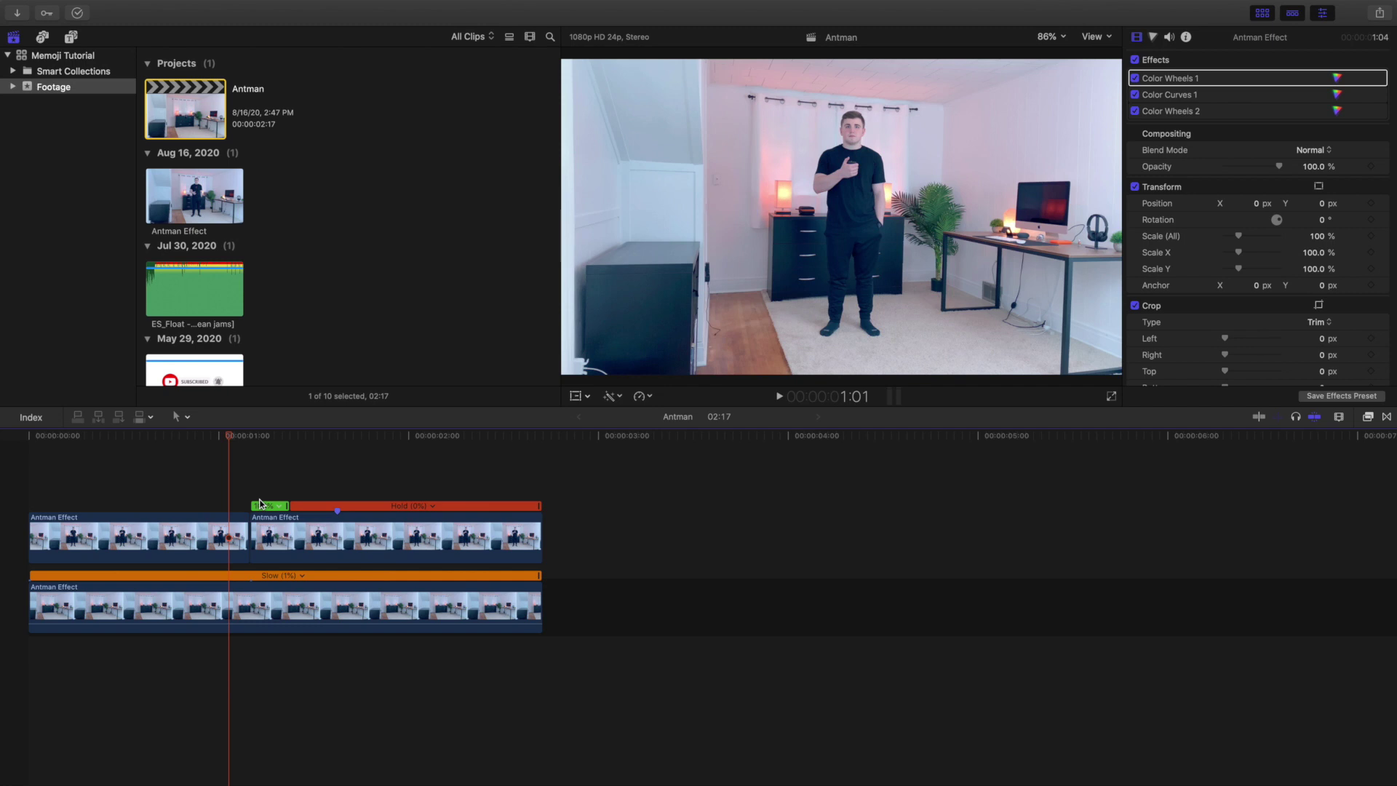
Review the retime speed options, then select the upper masked cutout clip to inspect its Draw Mask.
click(652, 397)
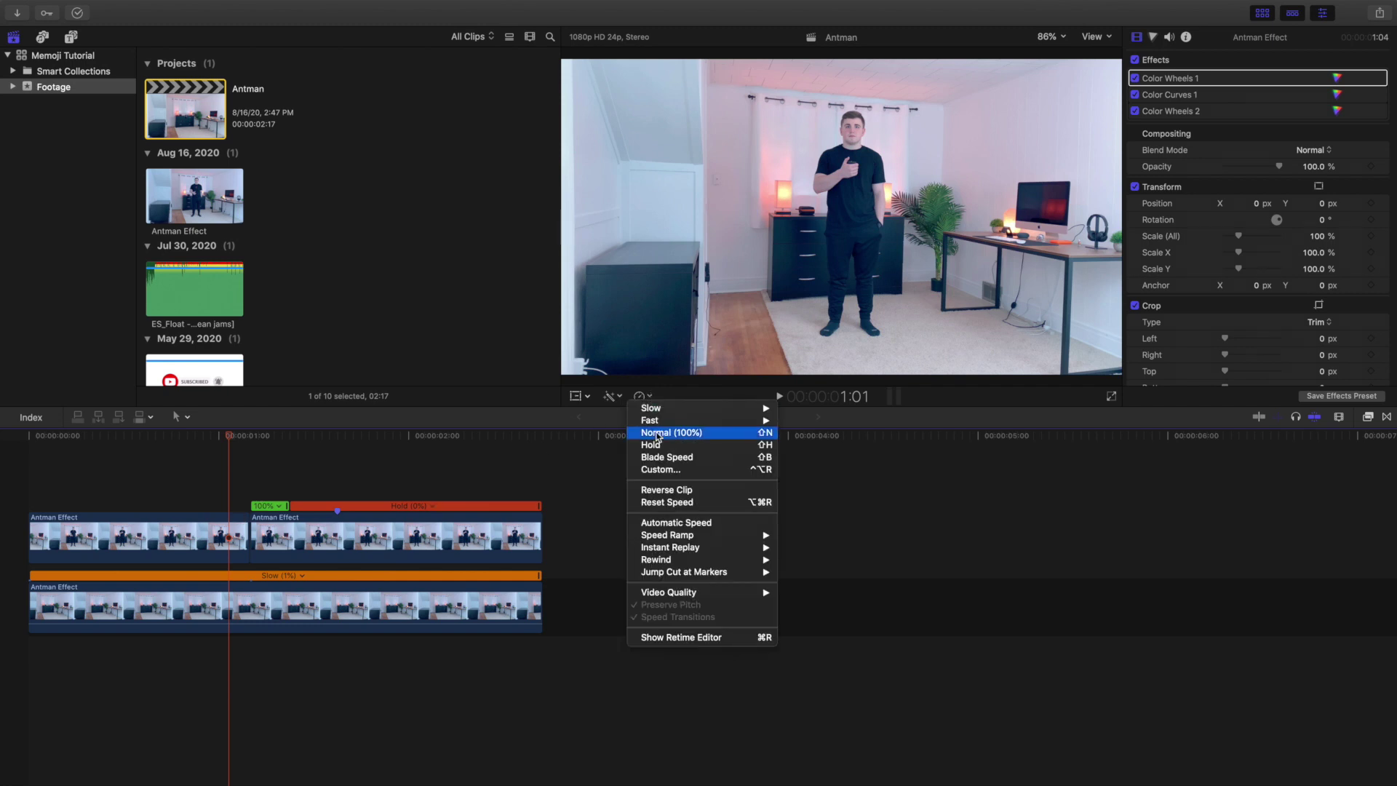
click(561, 407)
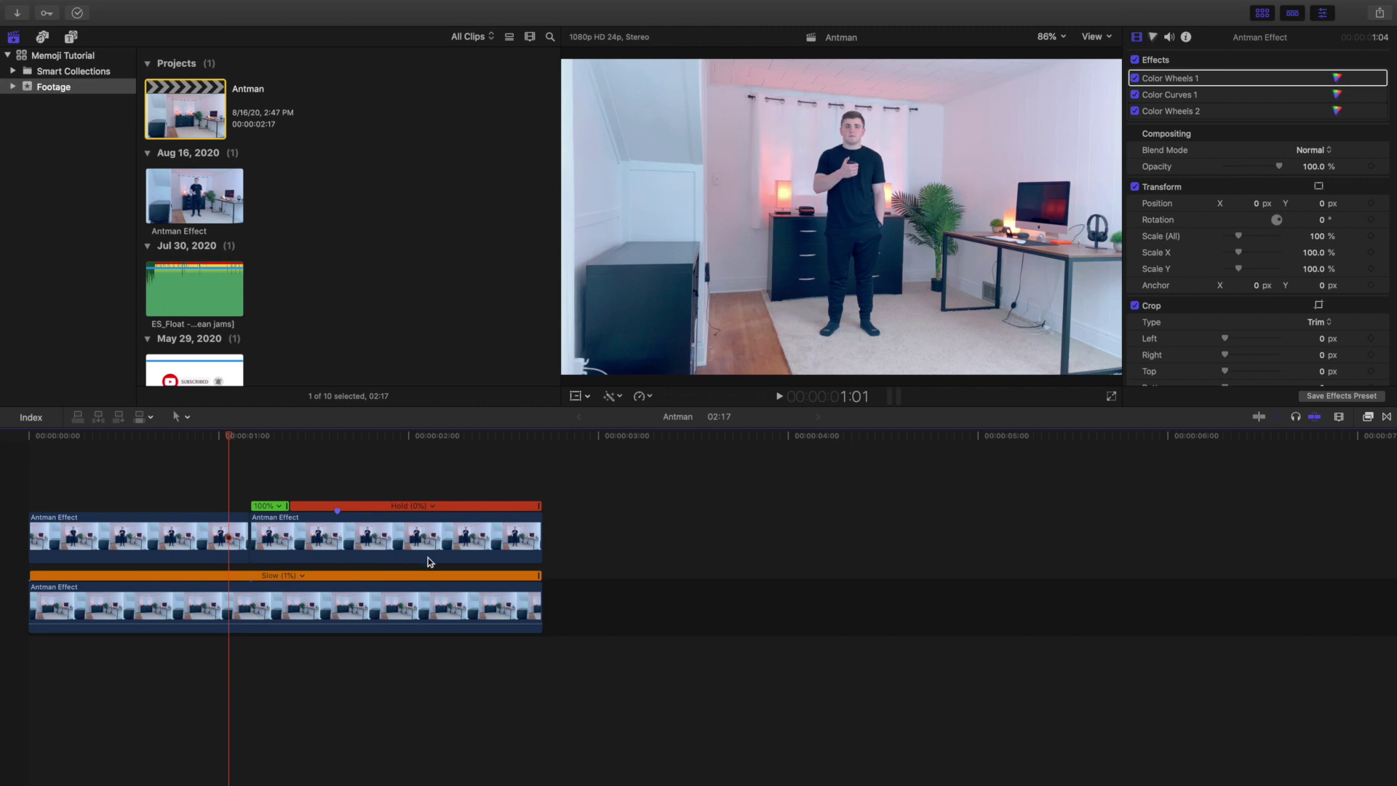
click(413, 526)
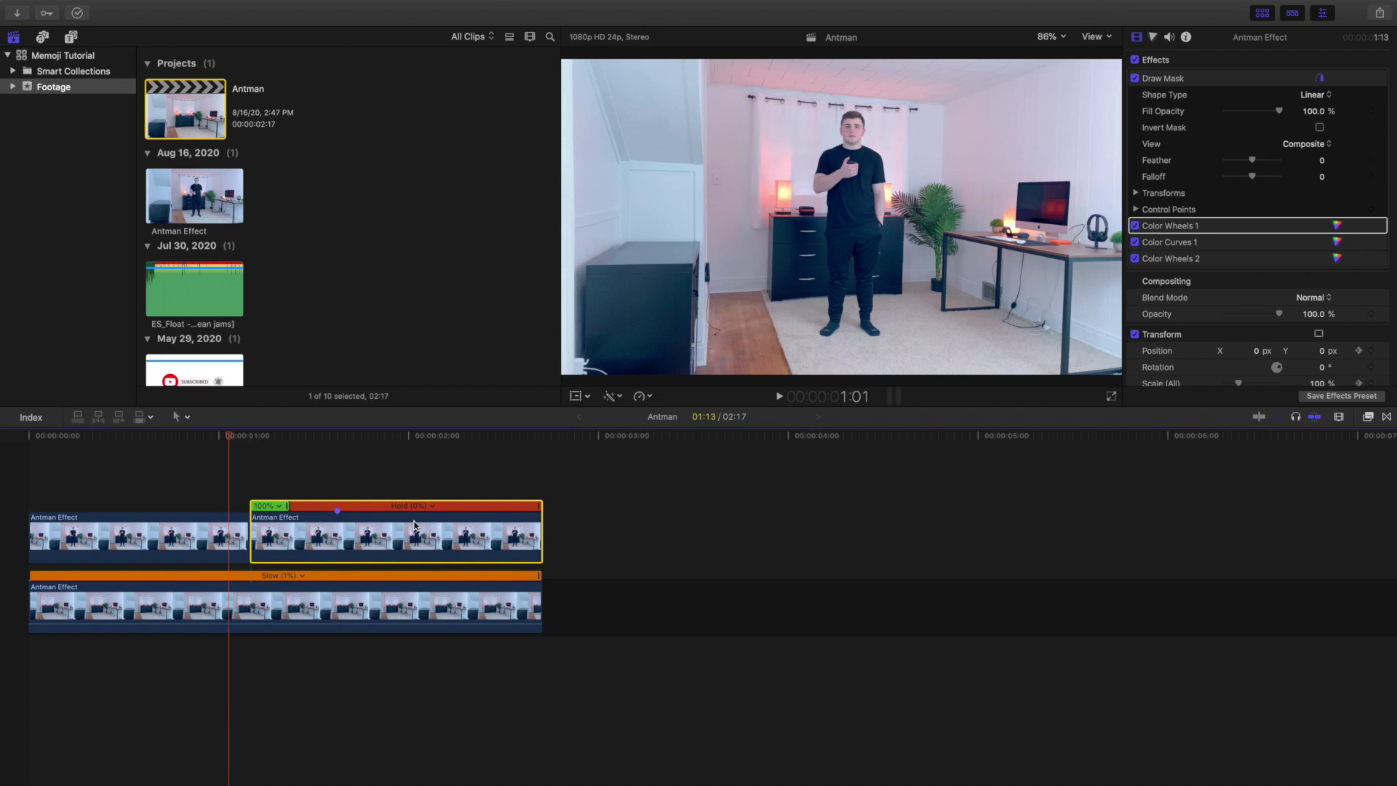
Append another Antman Effect background plate to the end of the storyline and play it.
click(383, 600)
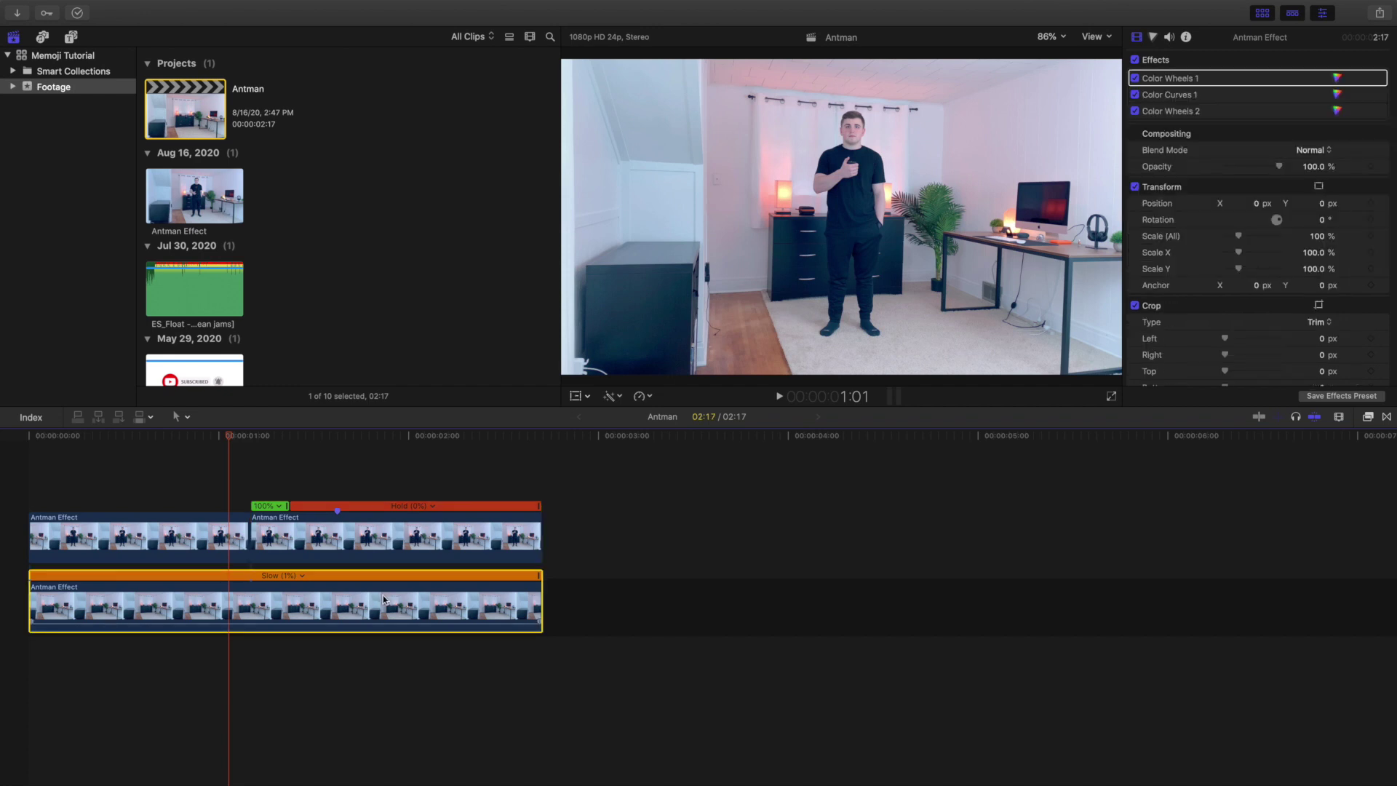
click(544, 479)
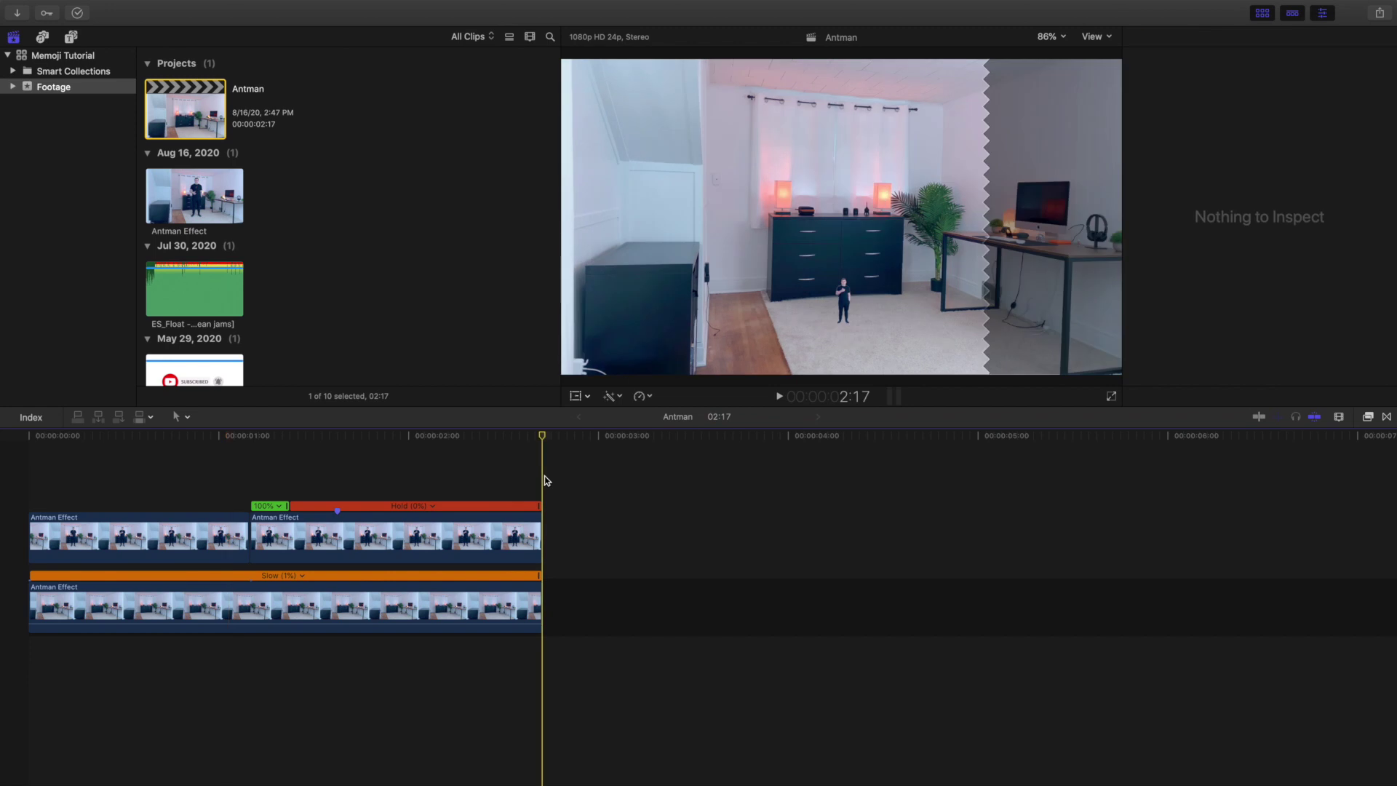
key(e)
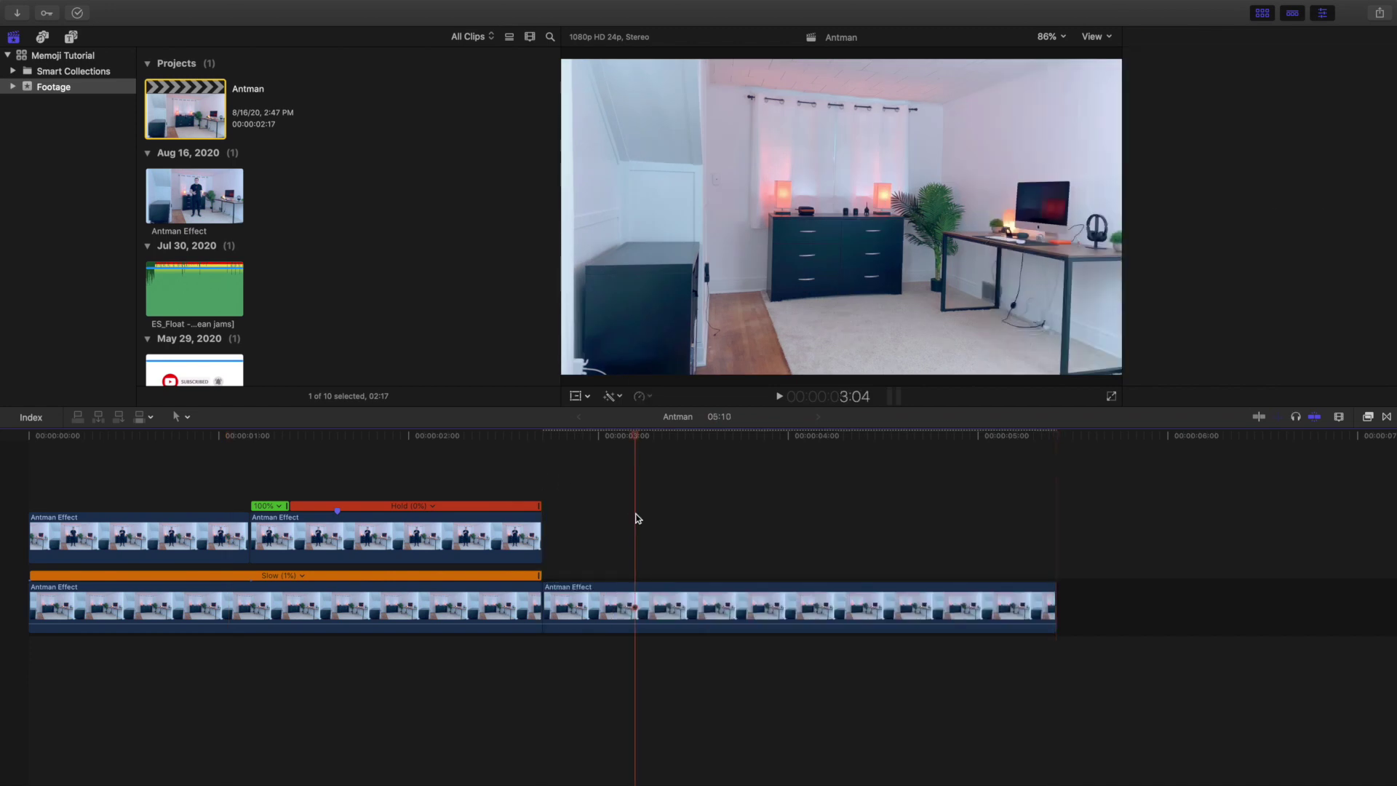
key(super+4)
key(space)
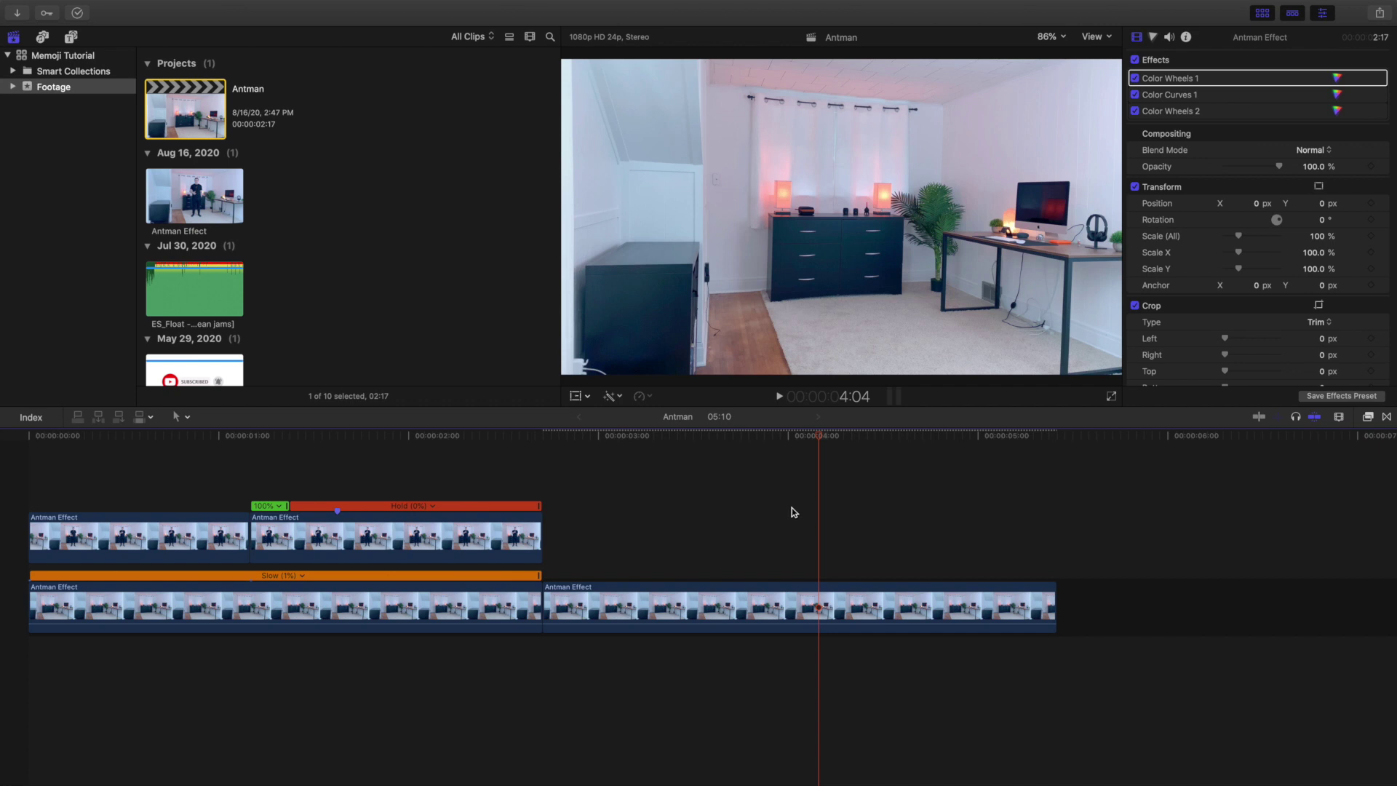
Paste a copy of the upper cutout clip as a connected clip at the timeline's end.
click(446, 533)
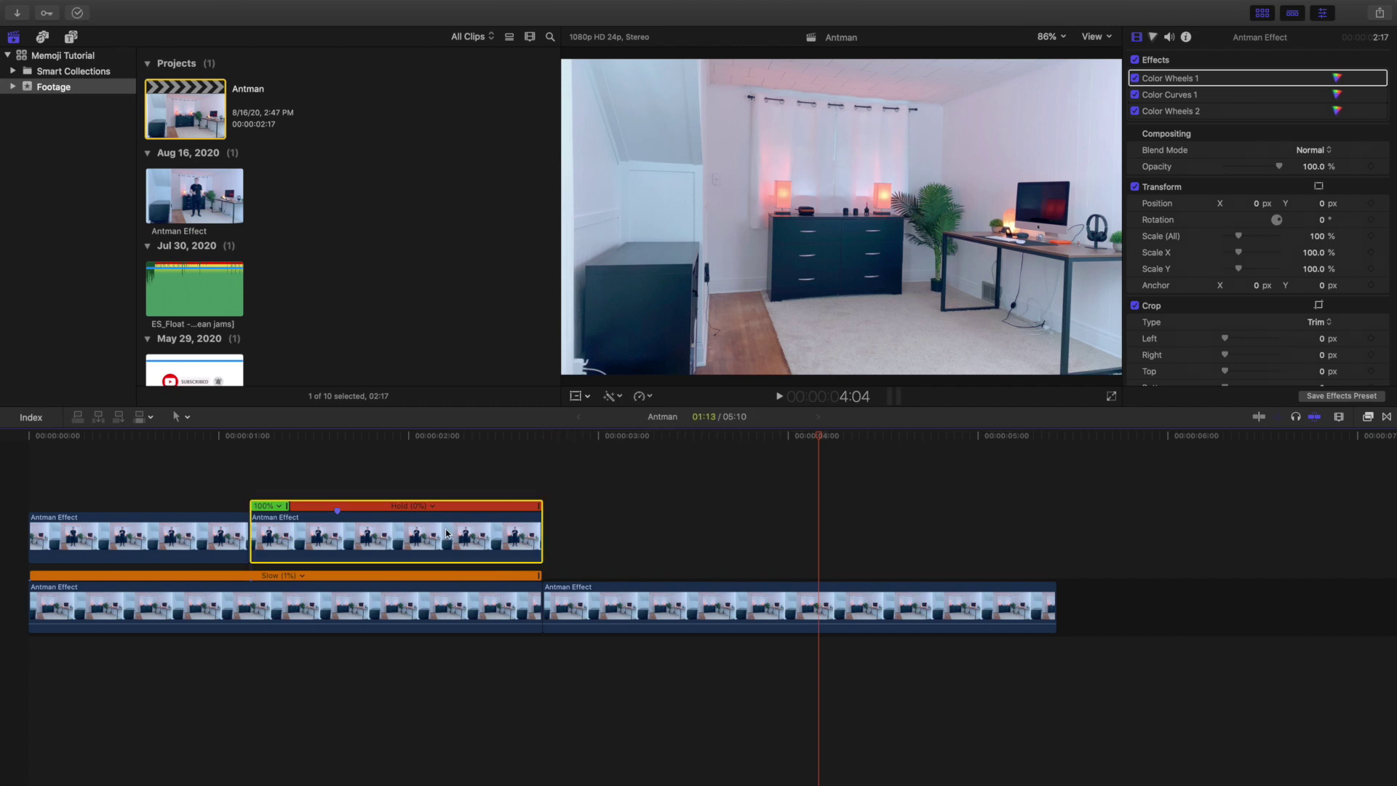
click(1047, 533)
click(1057, 534)
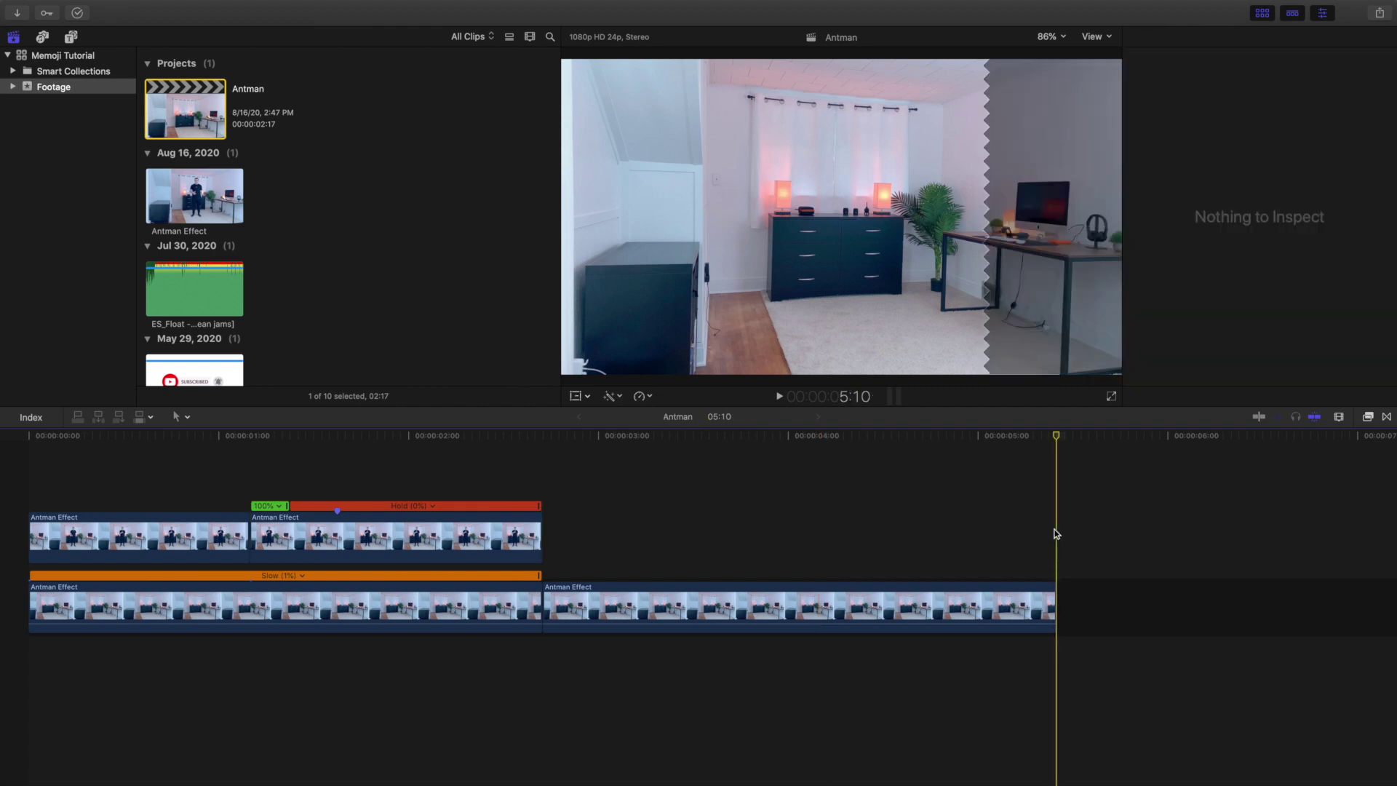
key(q)
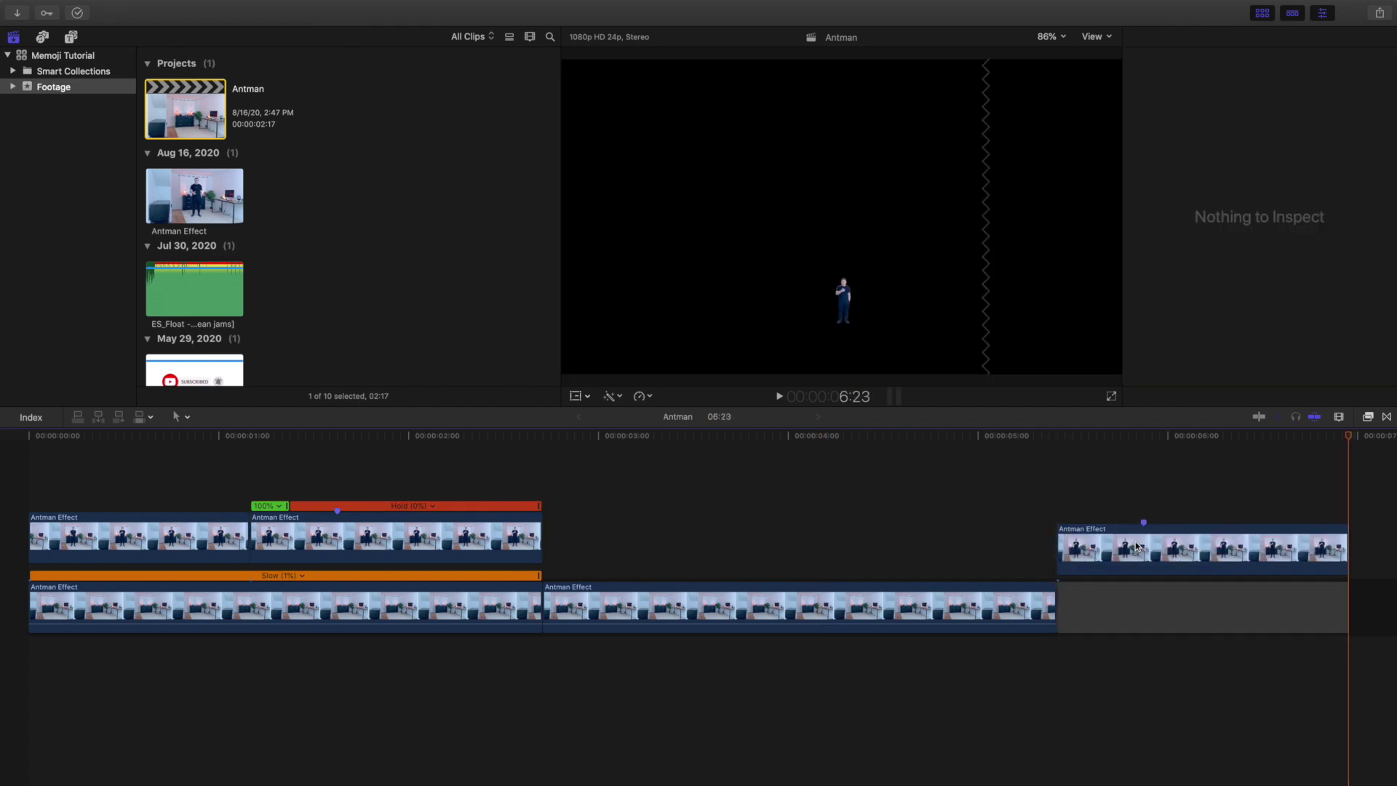
mouse_move(1142, 541)
mouse_down()
mouse_move(1118, 541)
mouse_move(1142, 547)
mouse_up()
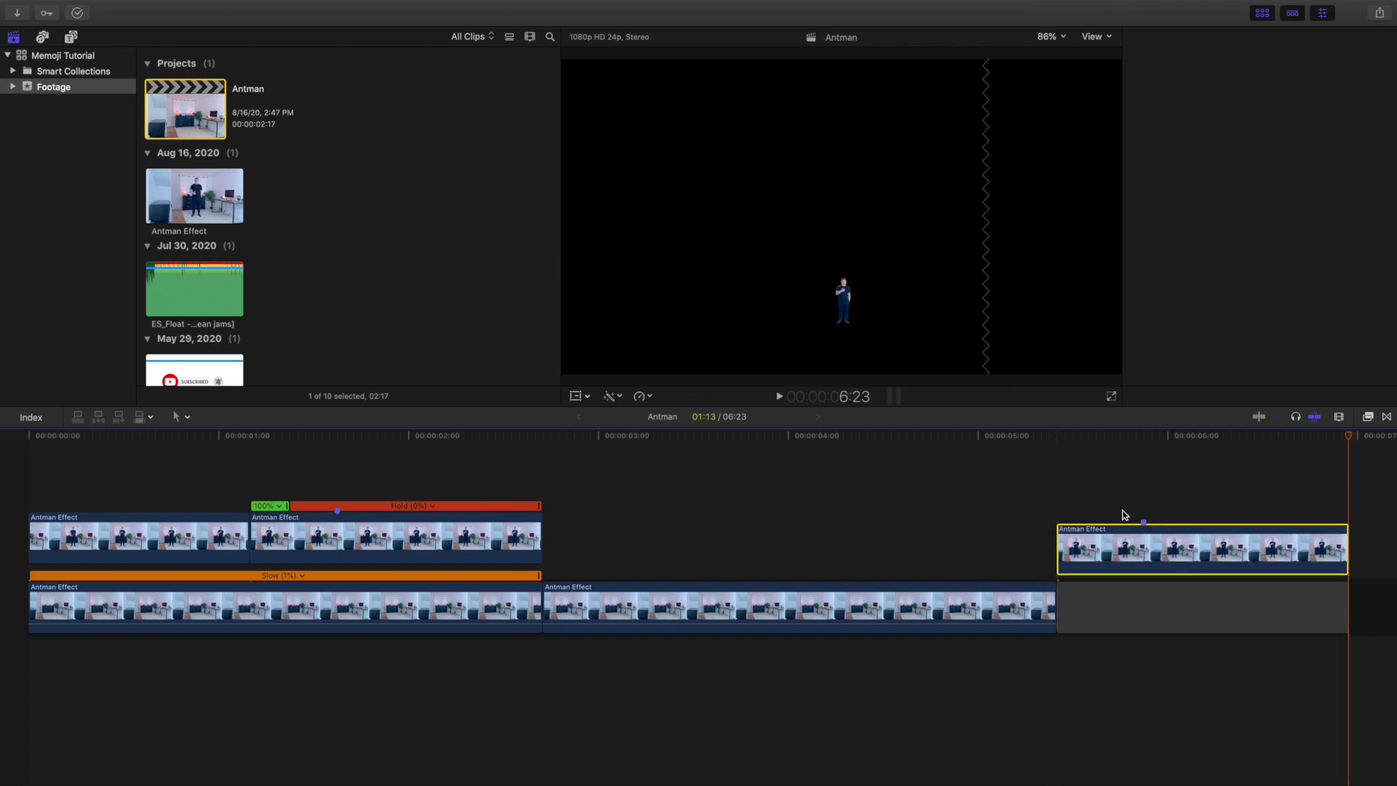
Move the cutout copy directly after the first cutout and delete the trailing gap.
click(1123, 515)
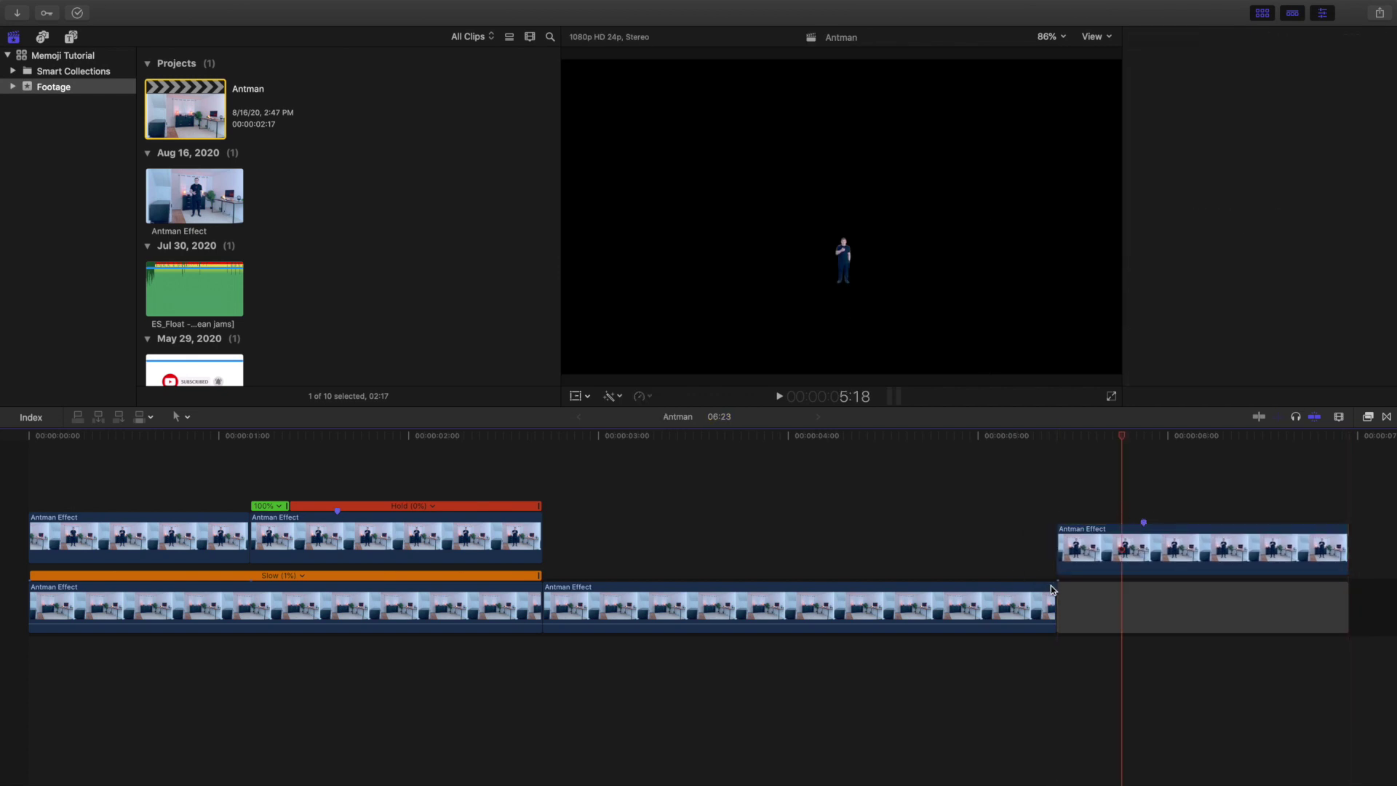
key(super+4)
click(1061, 542)
drag(1060, 542, 539, 539)
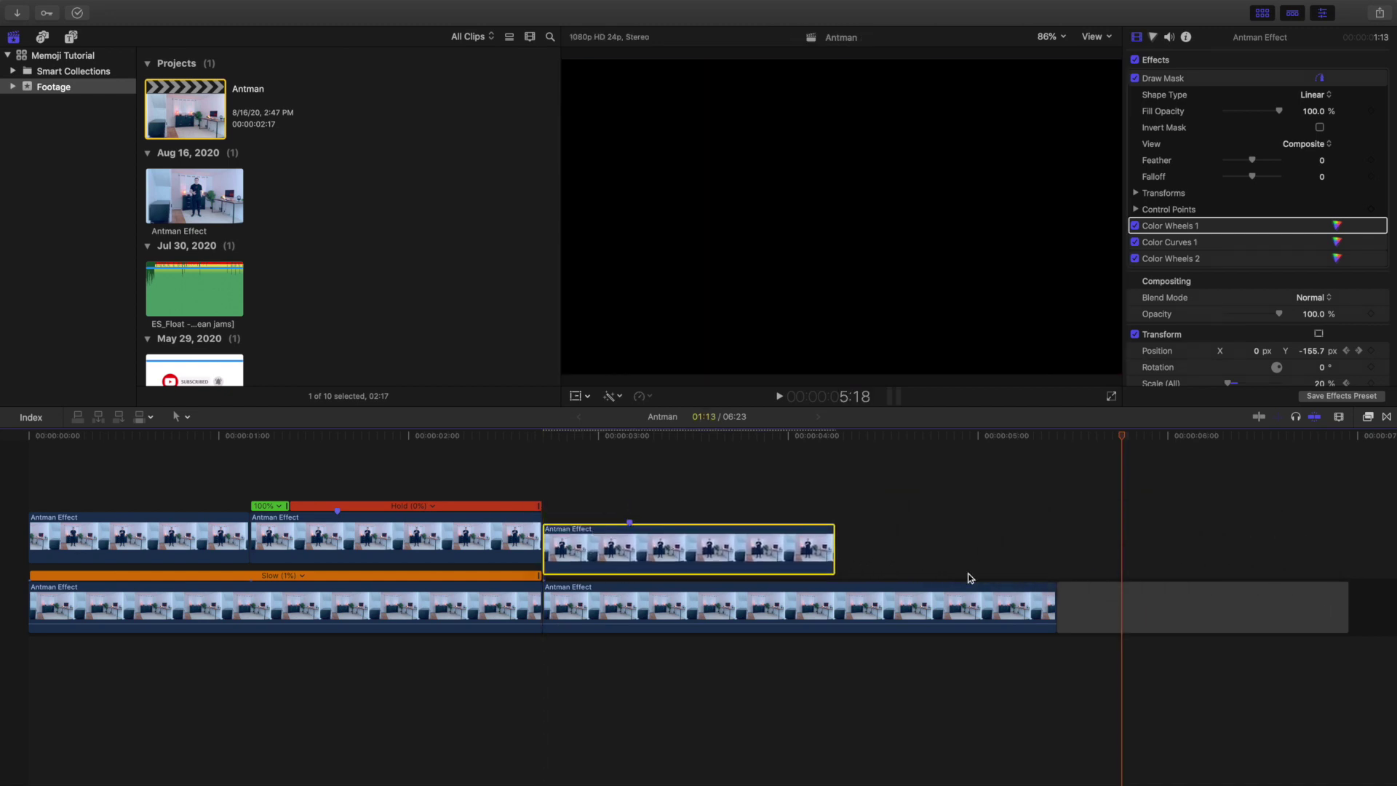
click(1110, 609)
key(Delete)
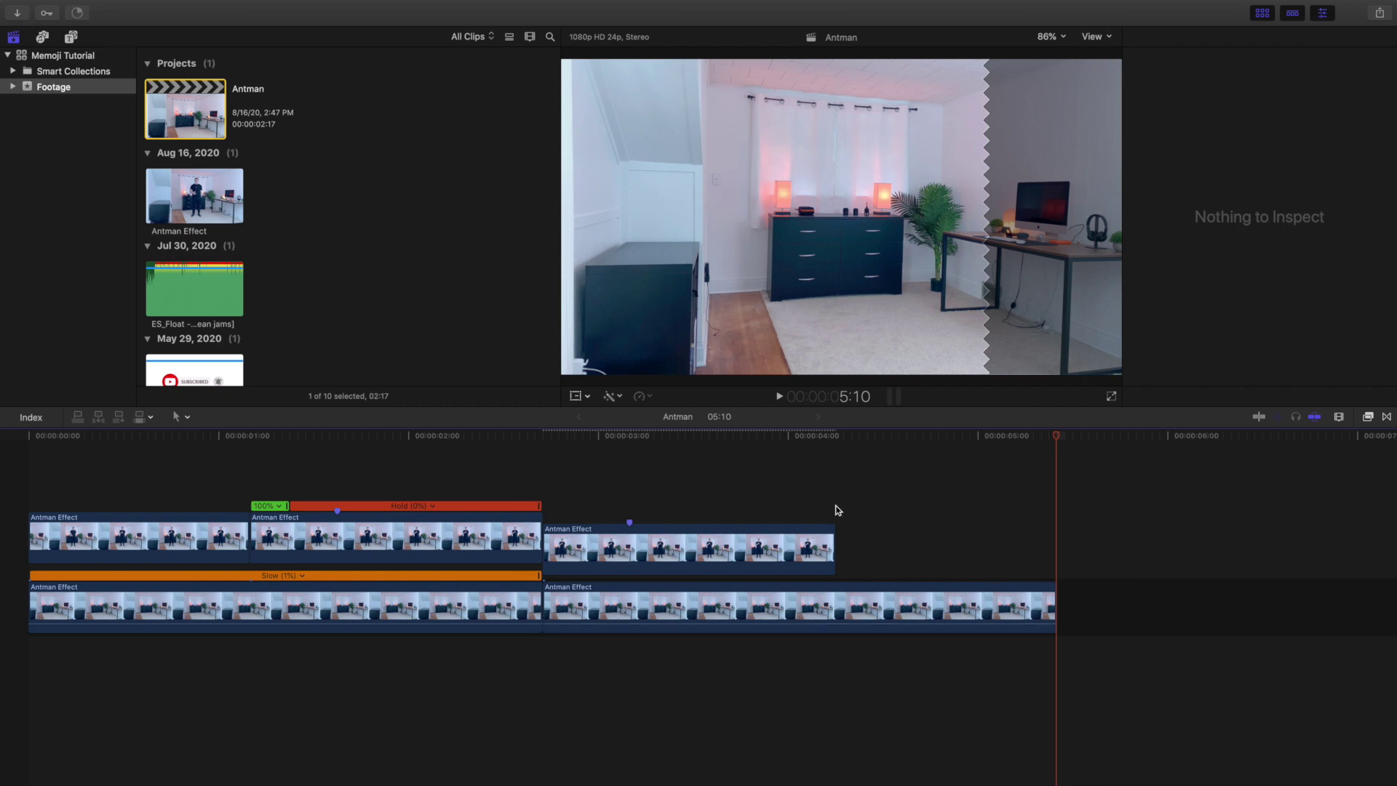
Blade the lower background plate where the cutout copy ends, delete its tail, and return to the start.
click(836, 595)
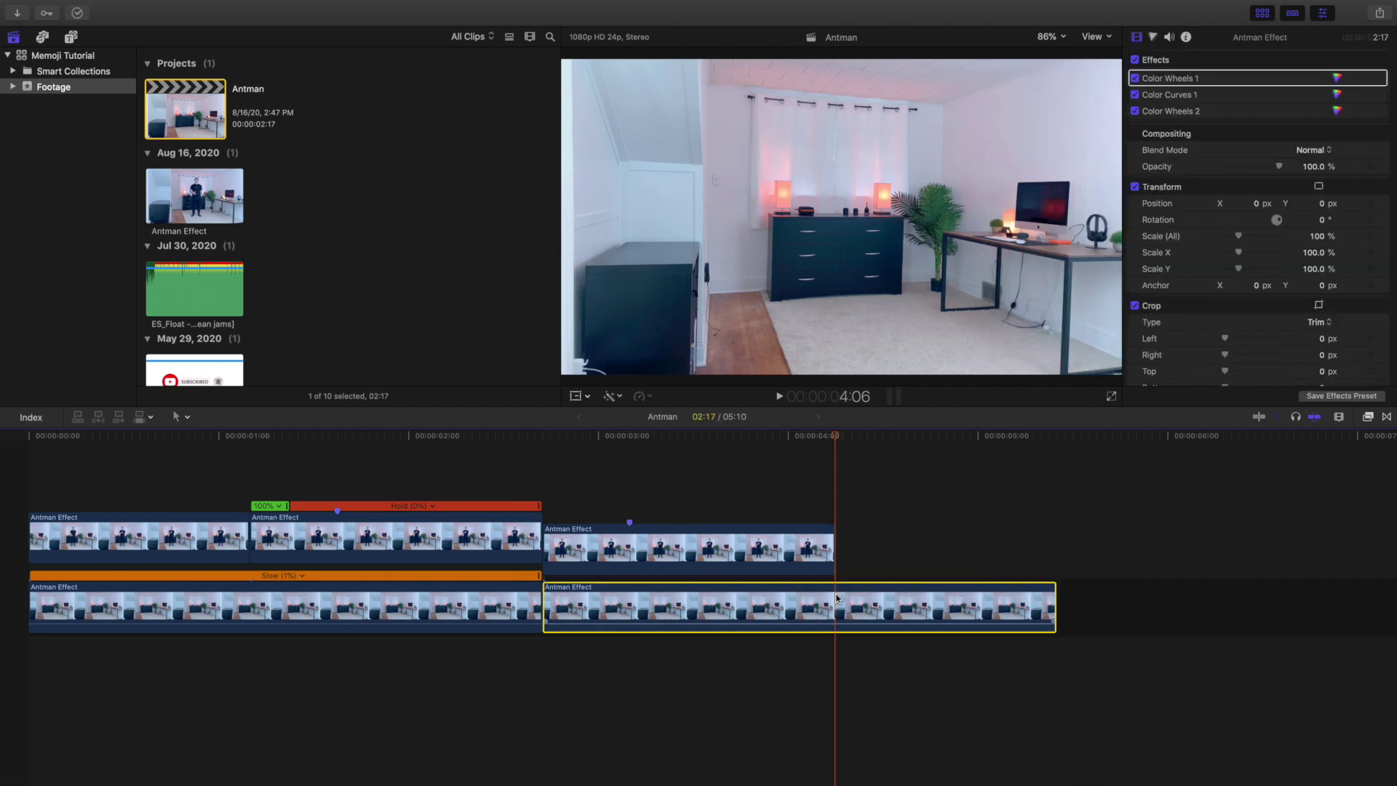
key(super+b)
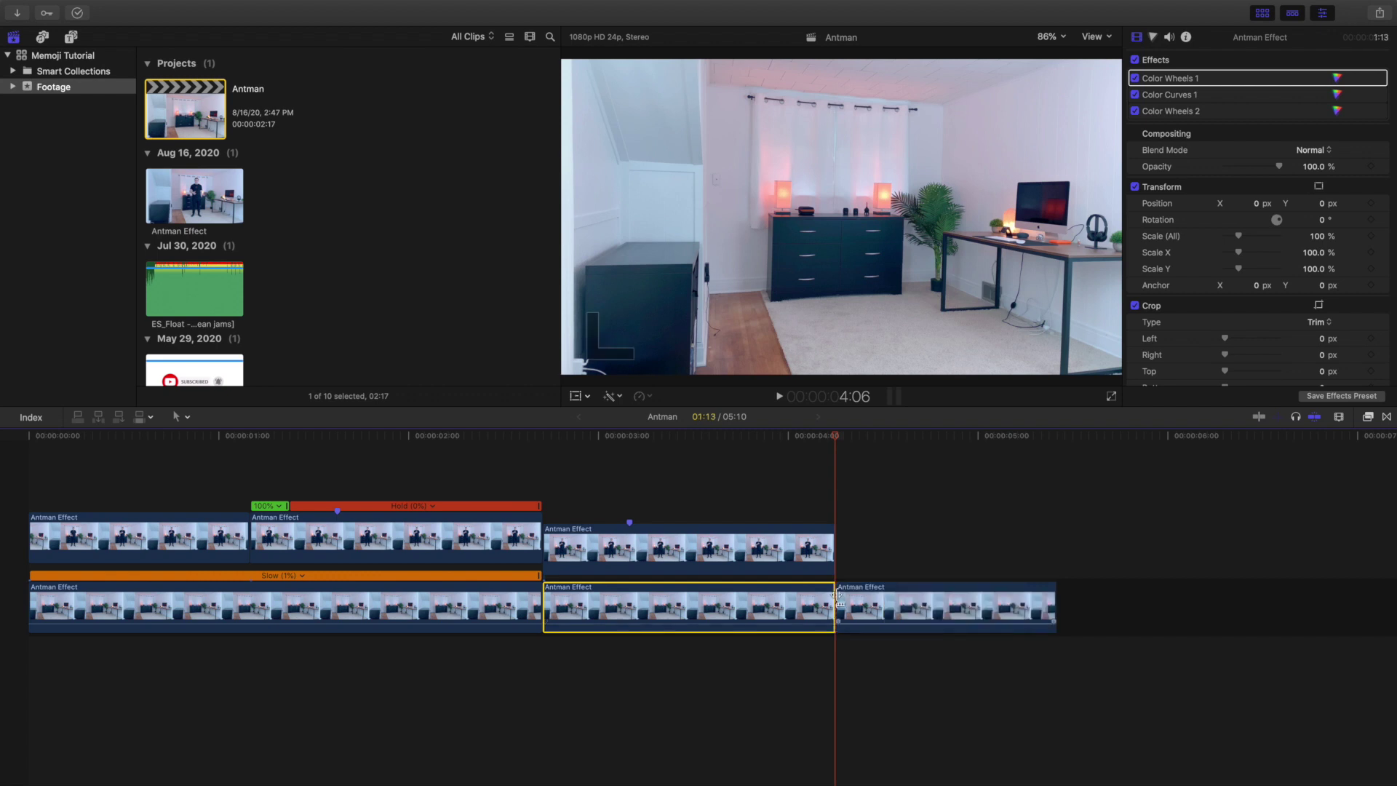
click(883, 600)
key(Delete)
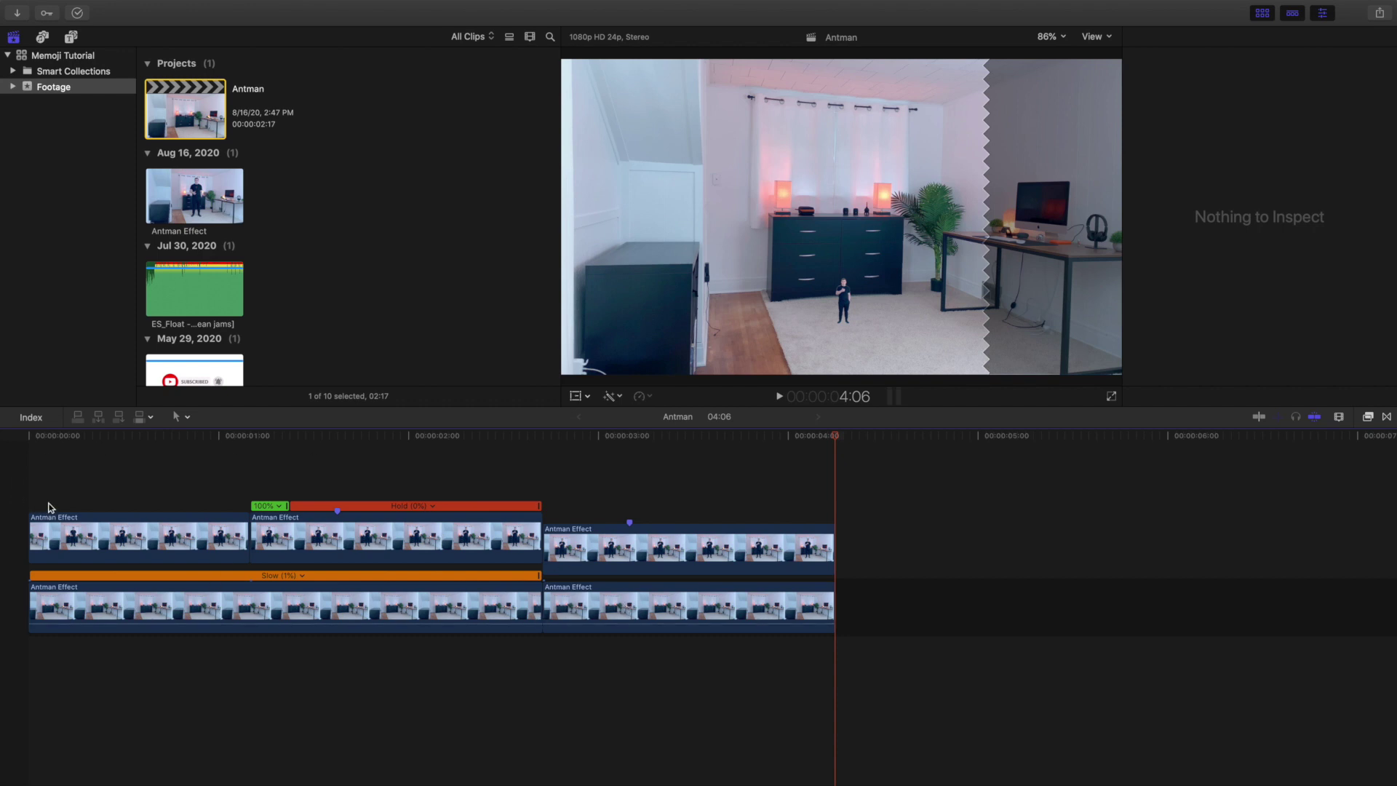
key(Home)
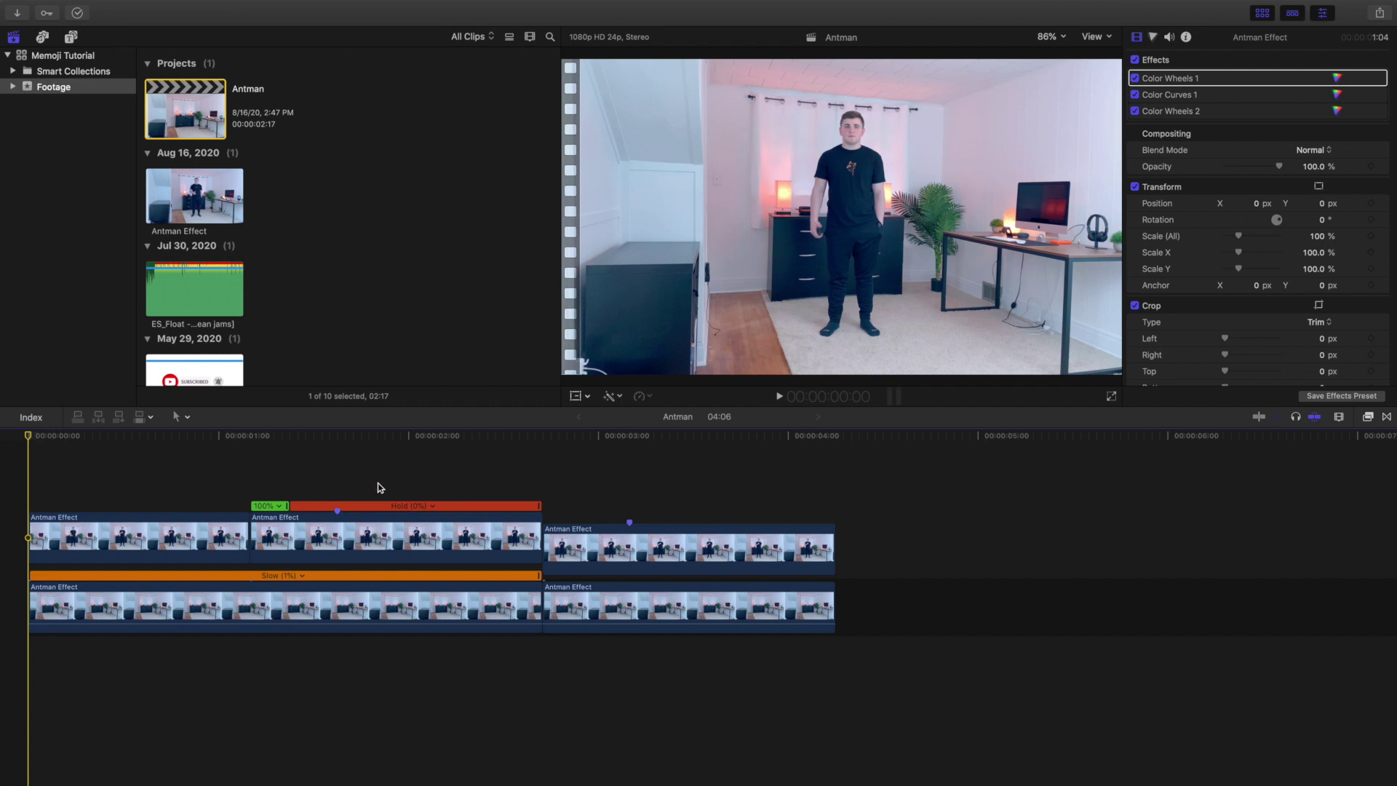
At 02:17, select the upper cutout clip and display its Draw Mask outline.
click(547, 483)
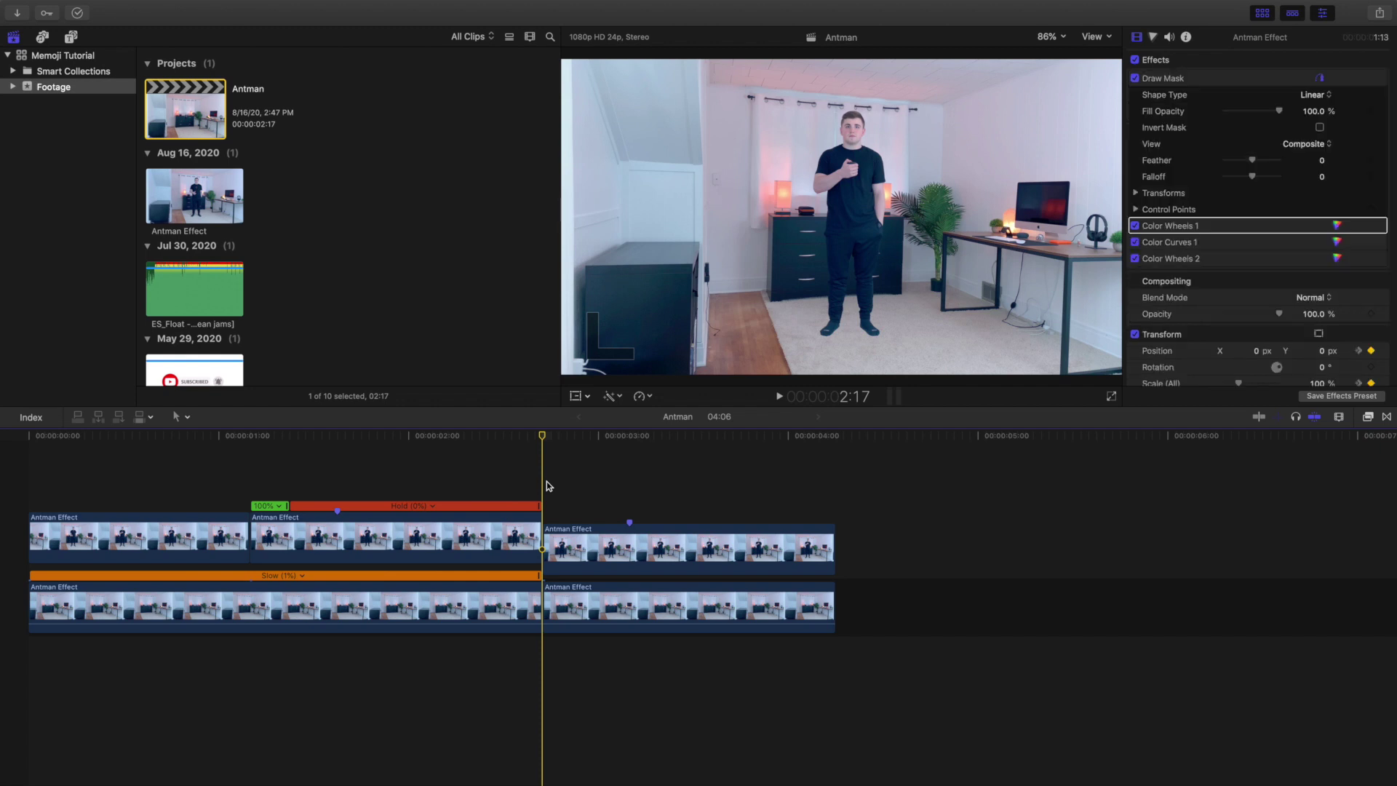
click(576, 546)
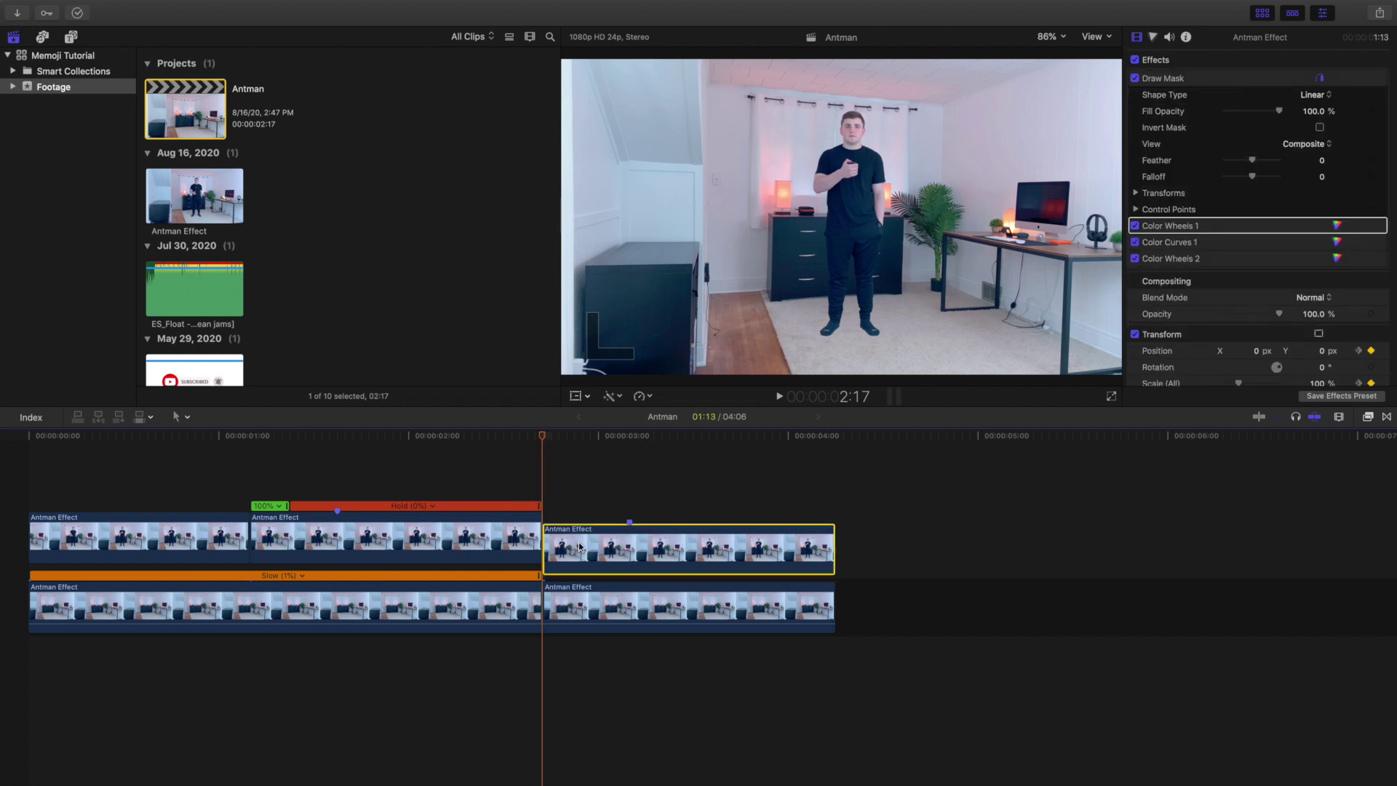
click(1228, 80)
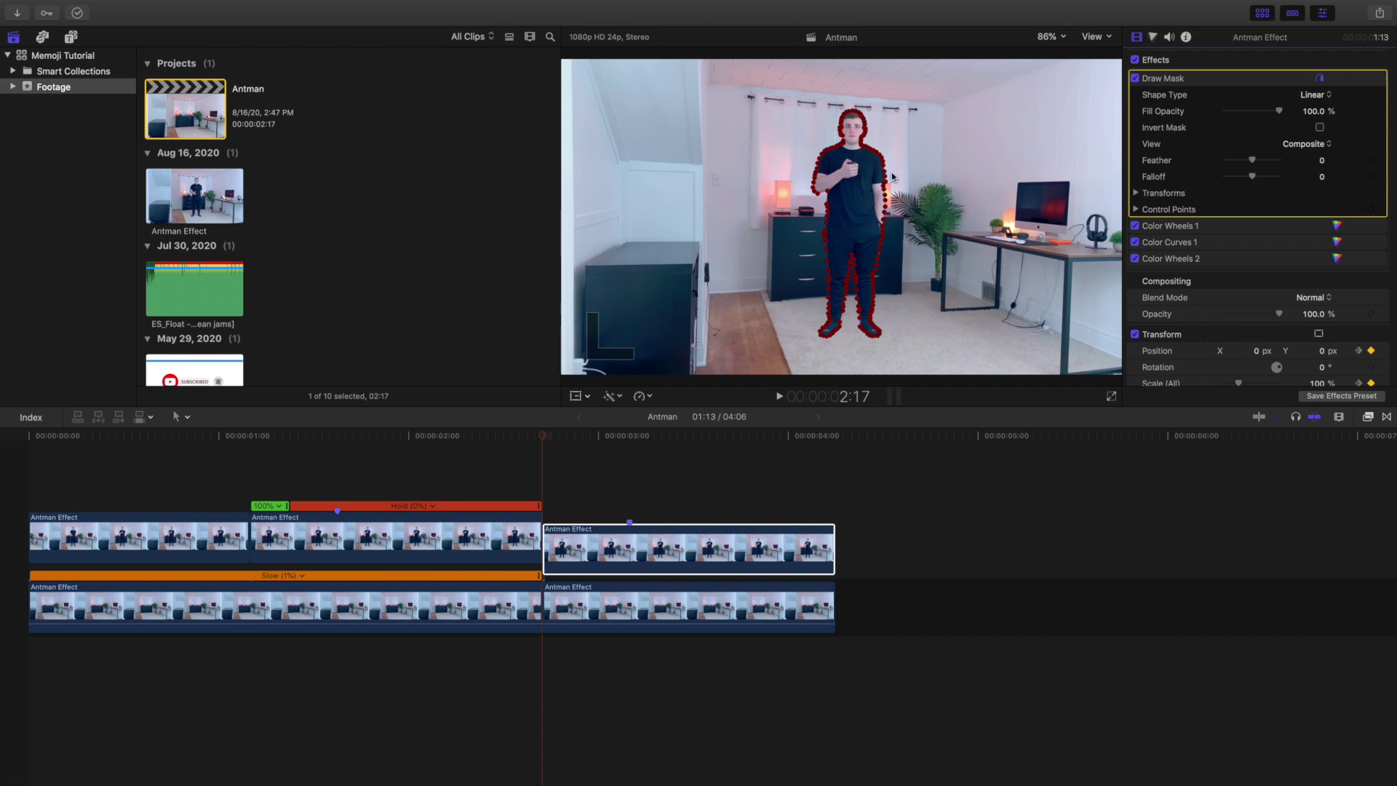
Browse the Masks category in the Effects browser, then close it.
click(1367, 417)
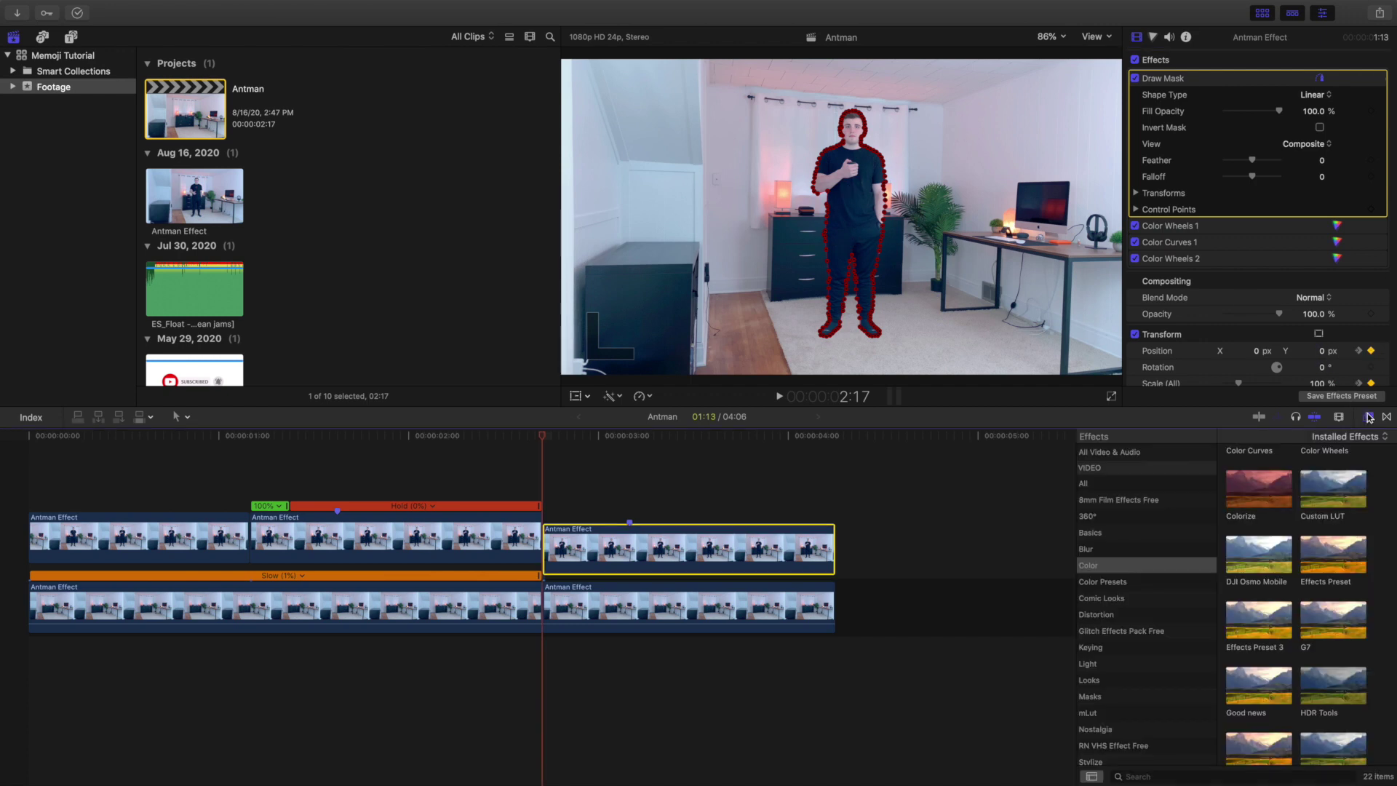
click(1105, 697)
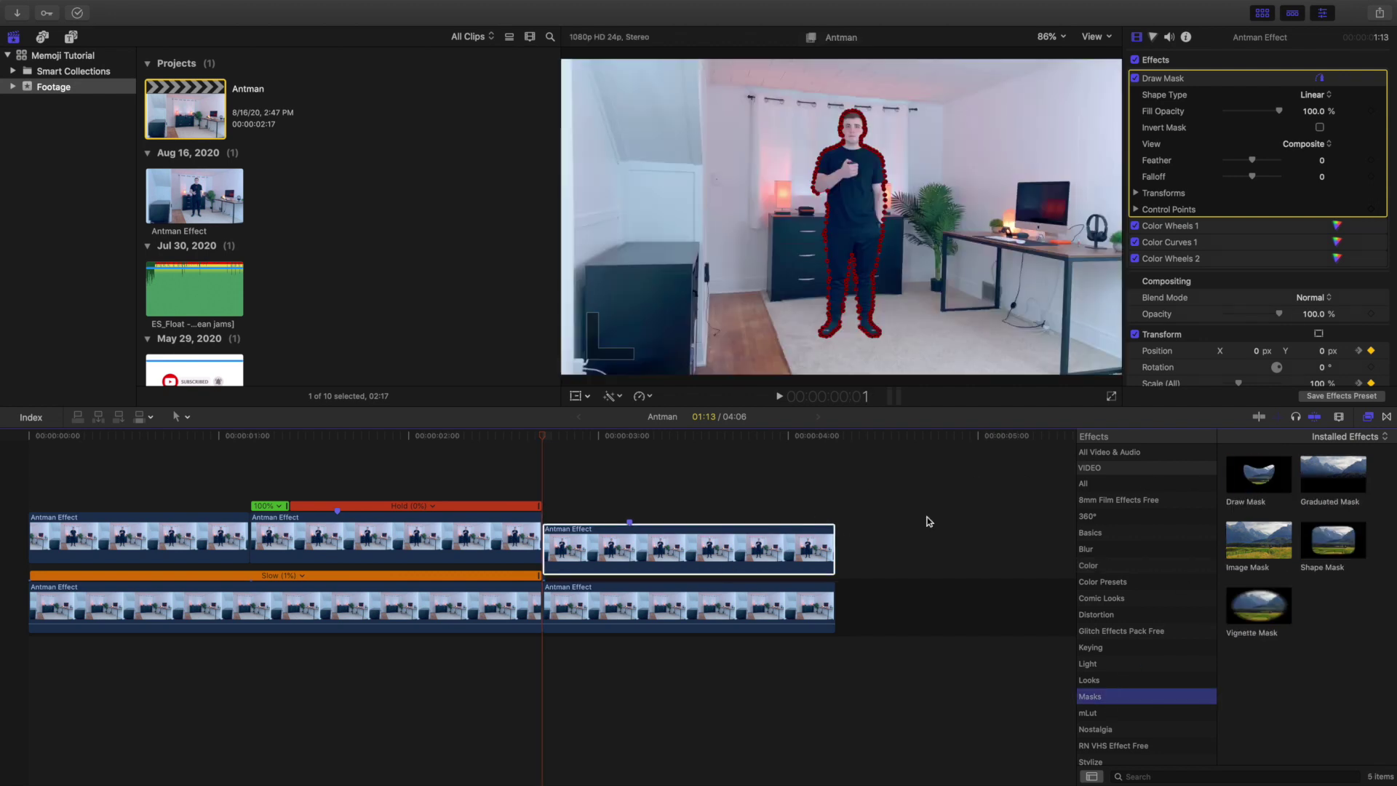
click(1367, 417)
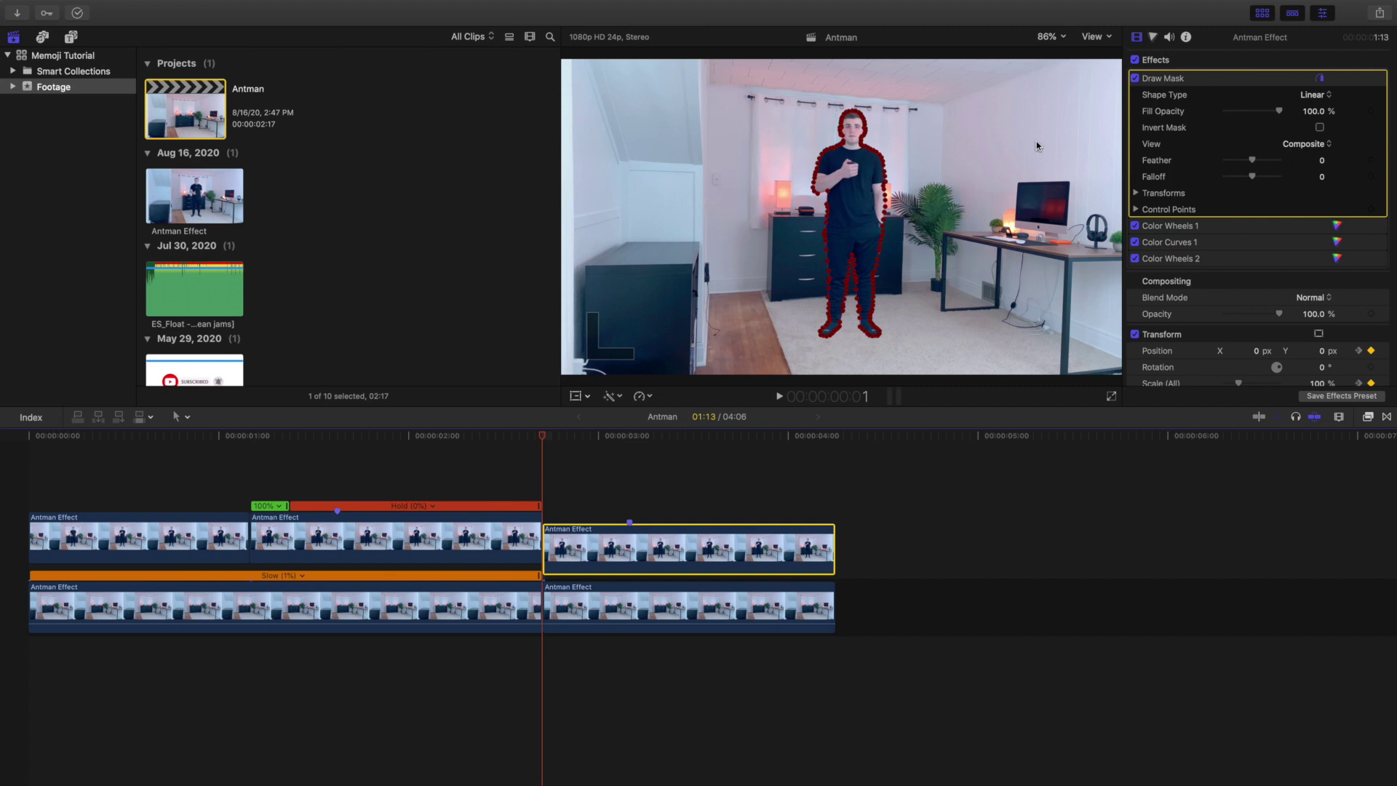
Disable the existing Draw Mask and apply a new Draw Mask from Masks to the upper clip.
click(1136, 78)
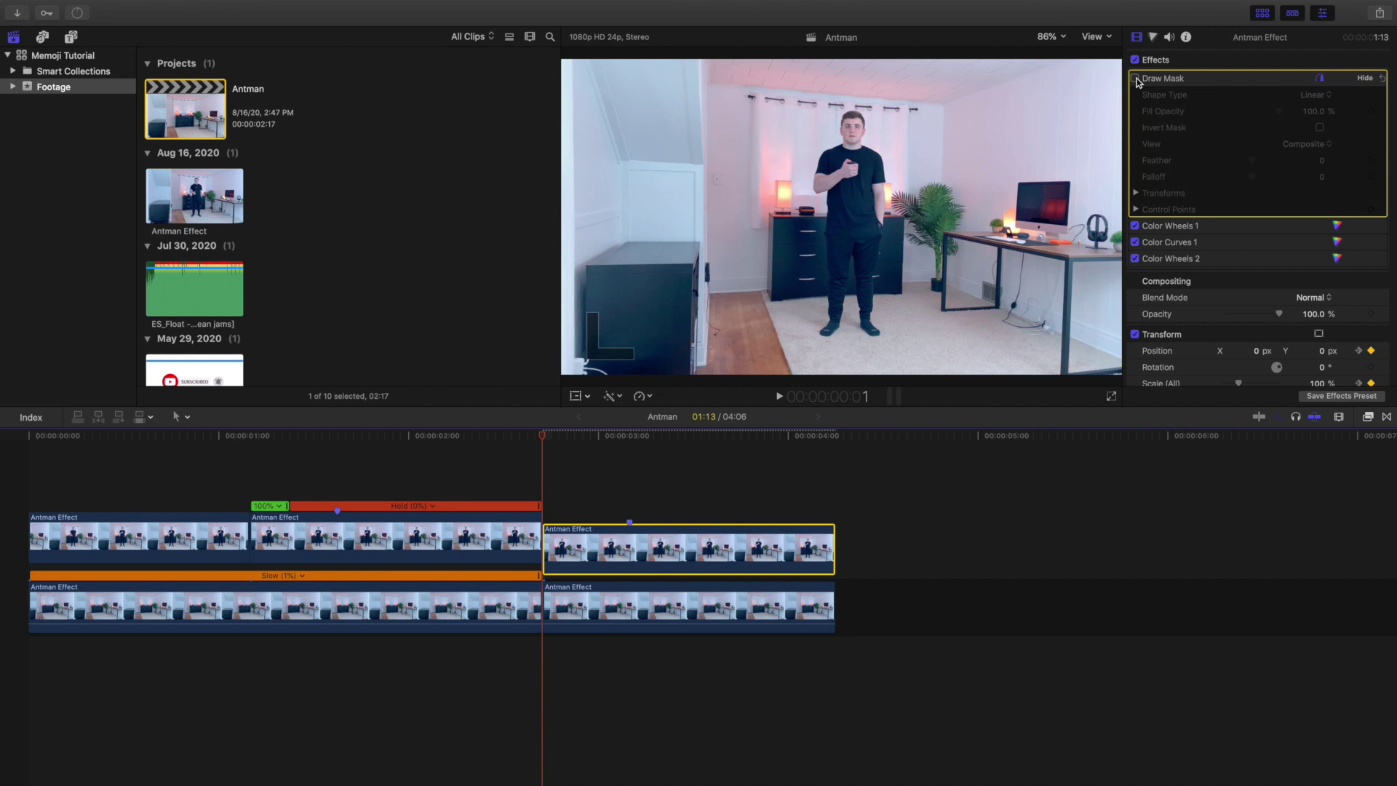
click(1367, 418)
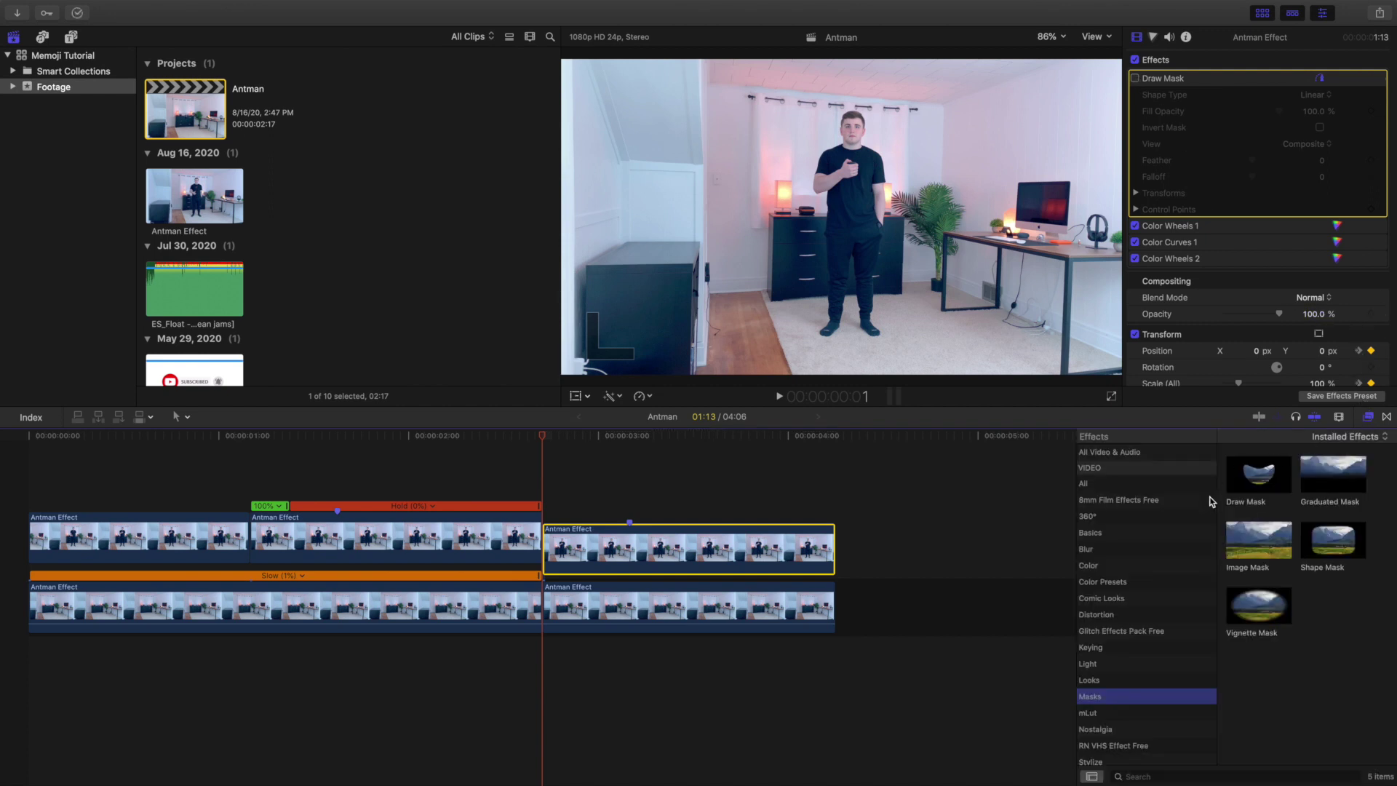
drag(1261, 473, 678, 544)
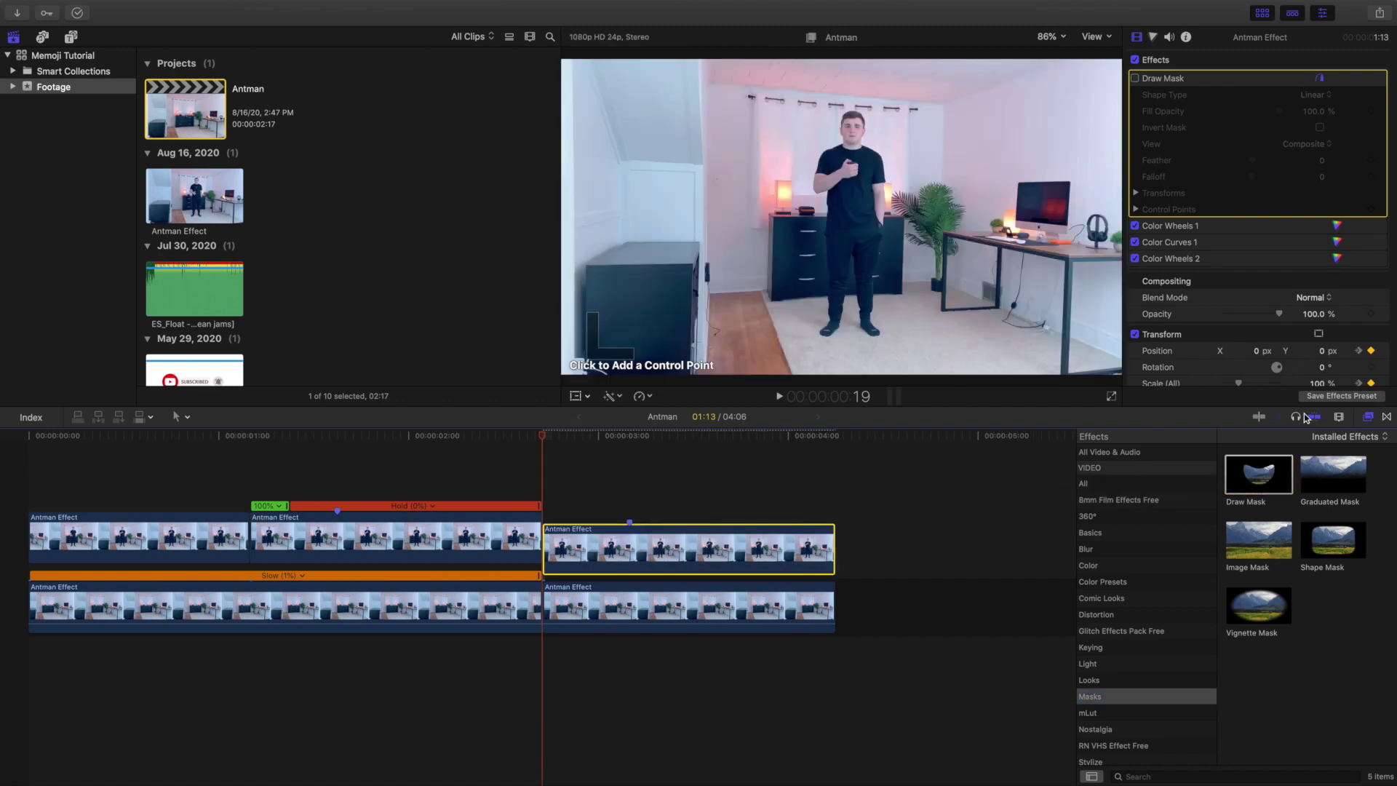
Zoom the viewer through 150% and 200% to 400%, and pan to frame the person's face.
click(1369, 416)
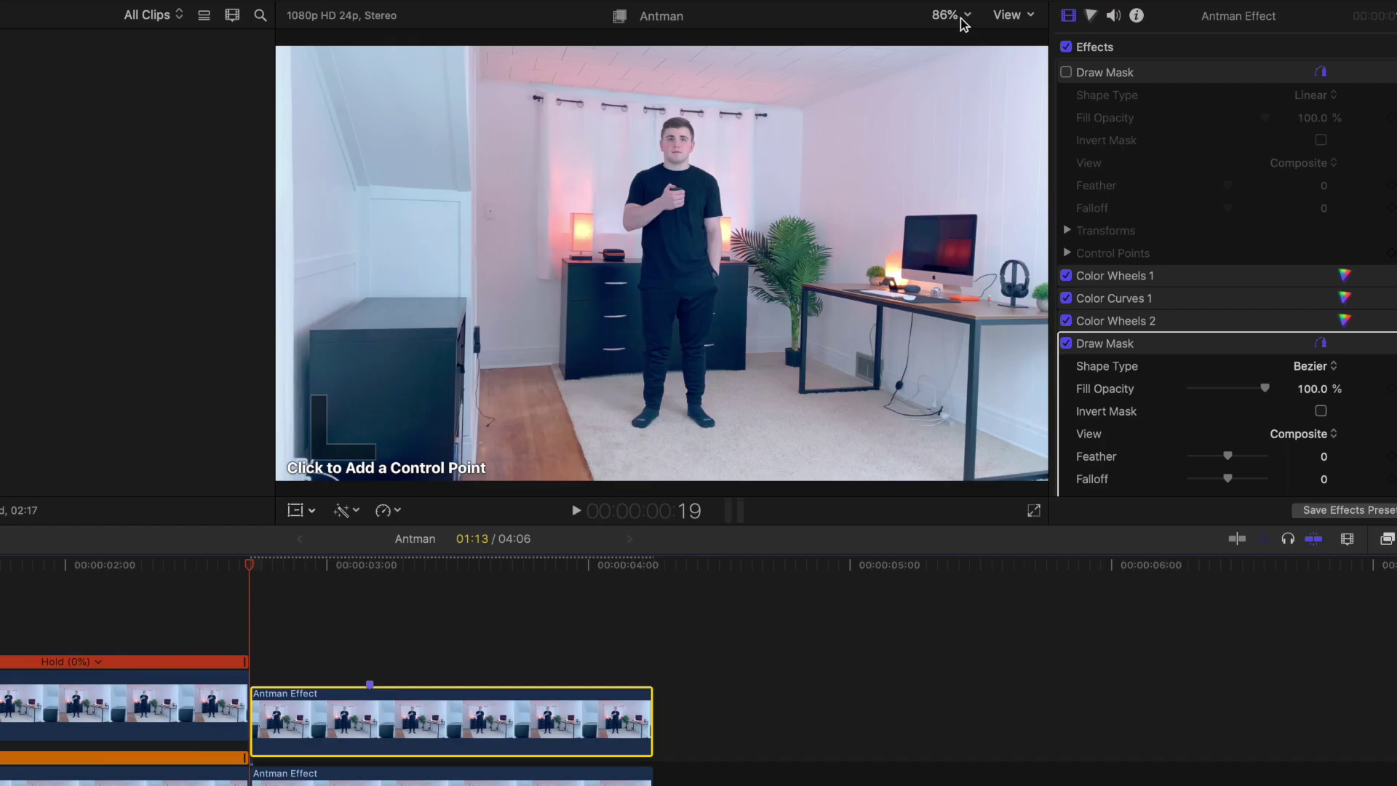
click(1047, 36)
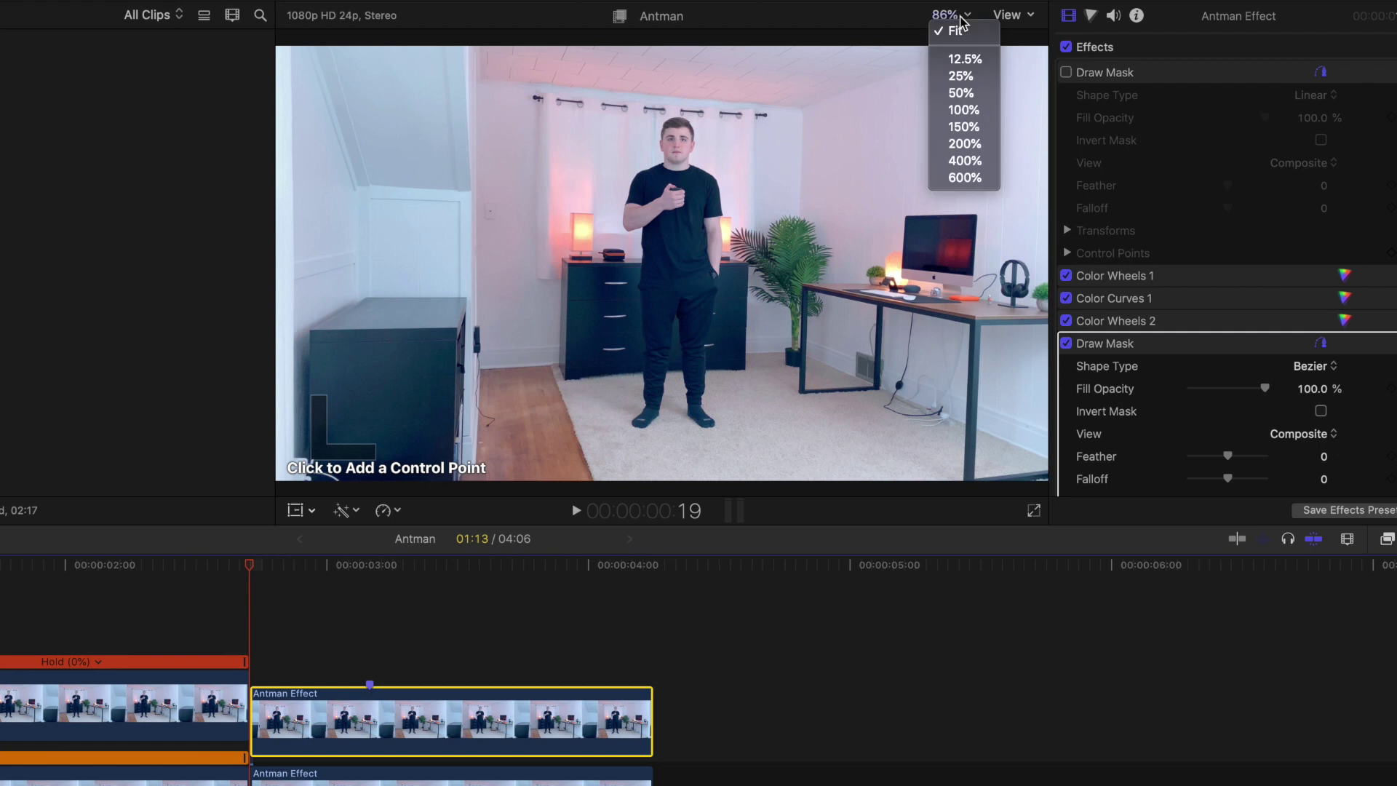
click(967, 131)
click(961, 14)
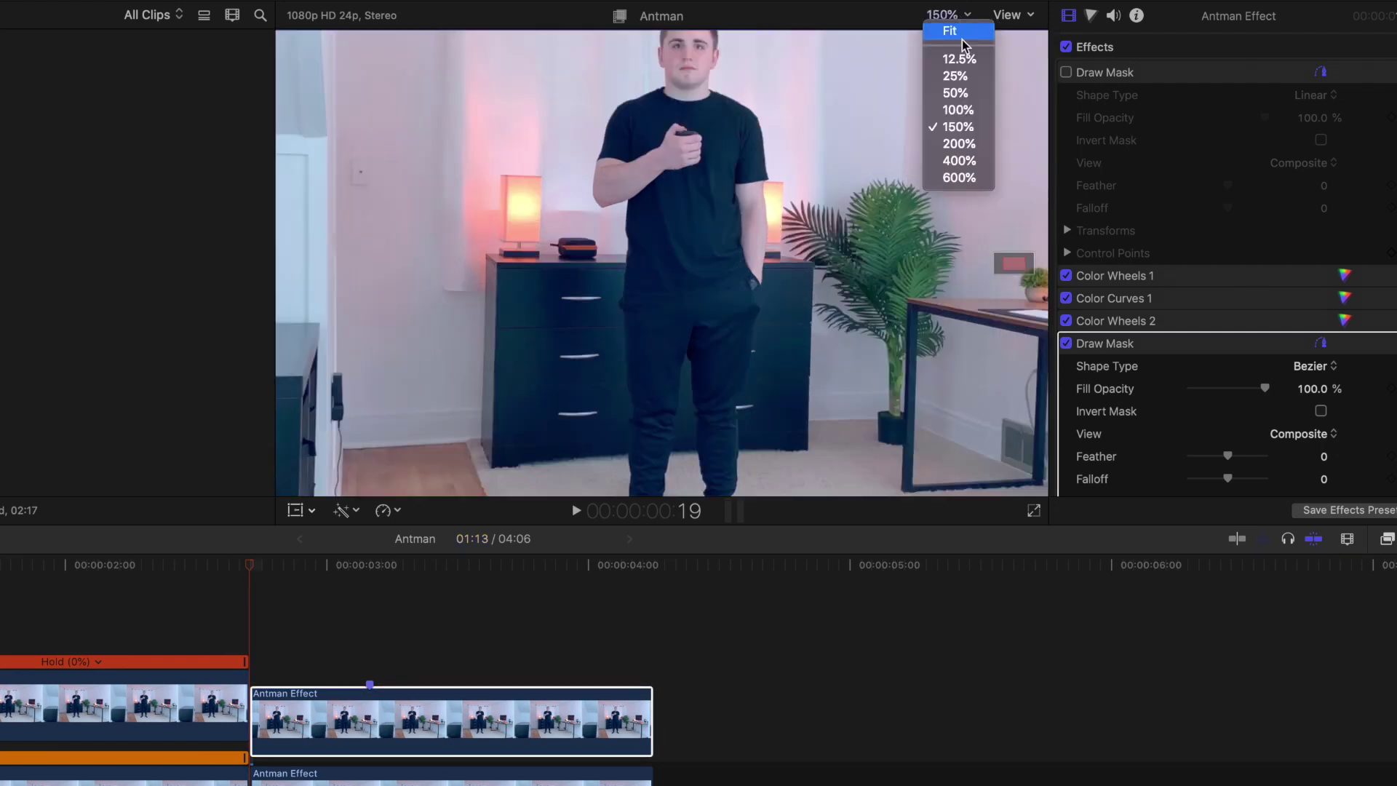
click(959, 143)
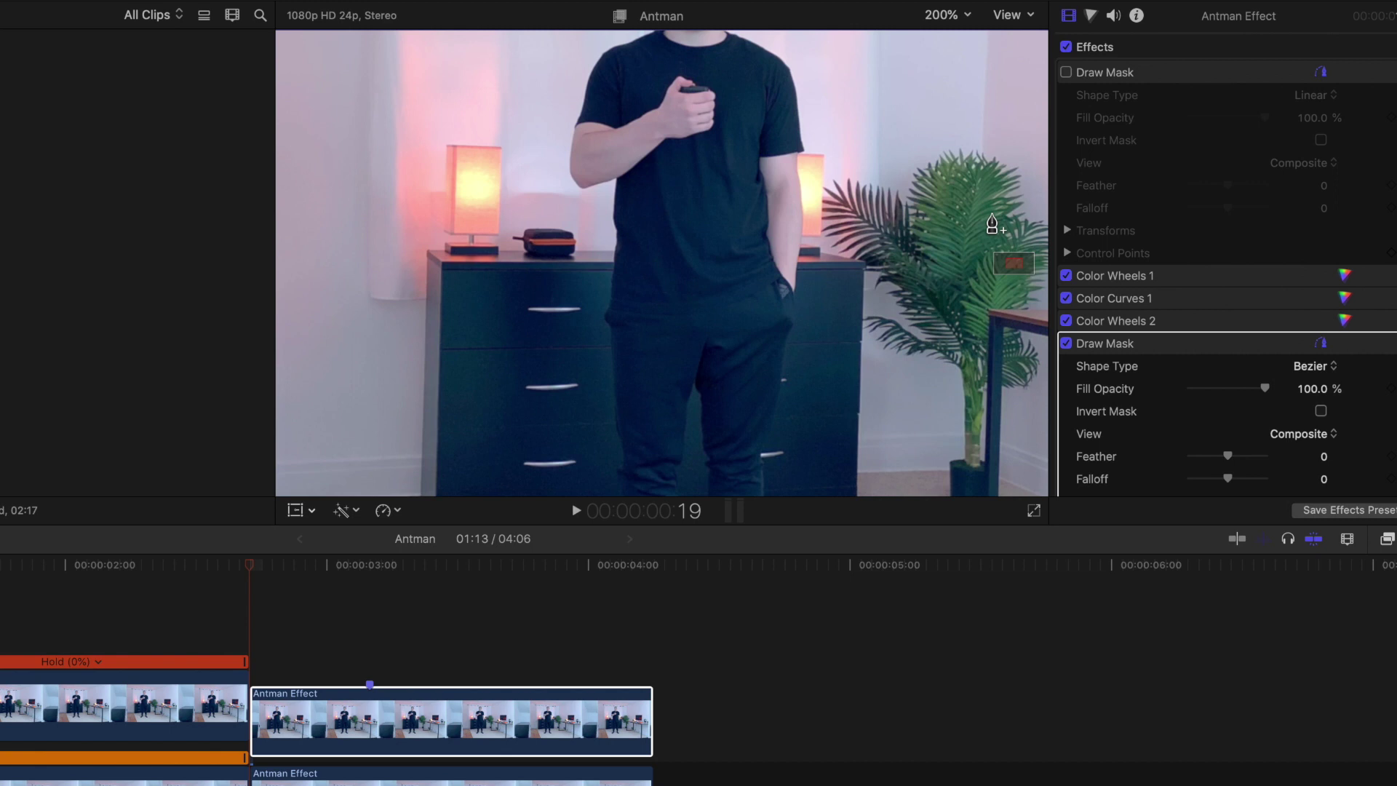
click(947, 15)
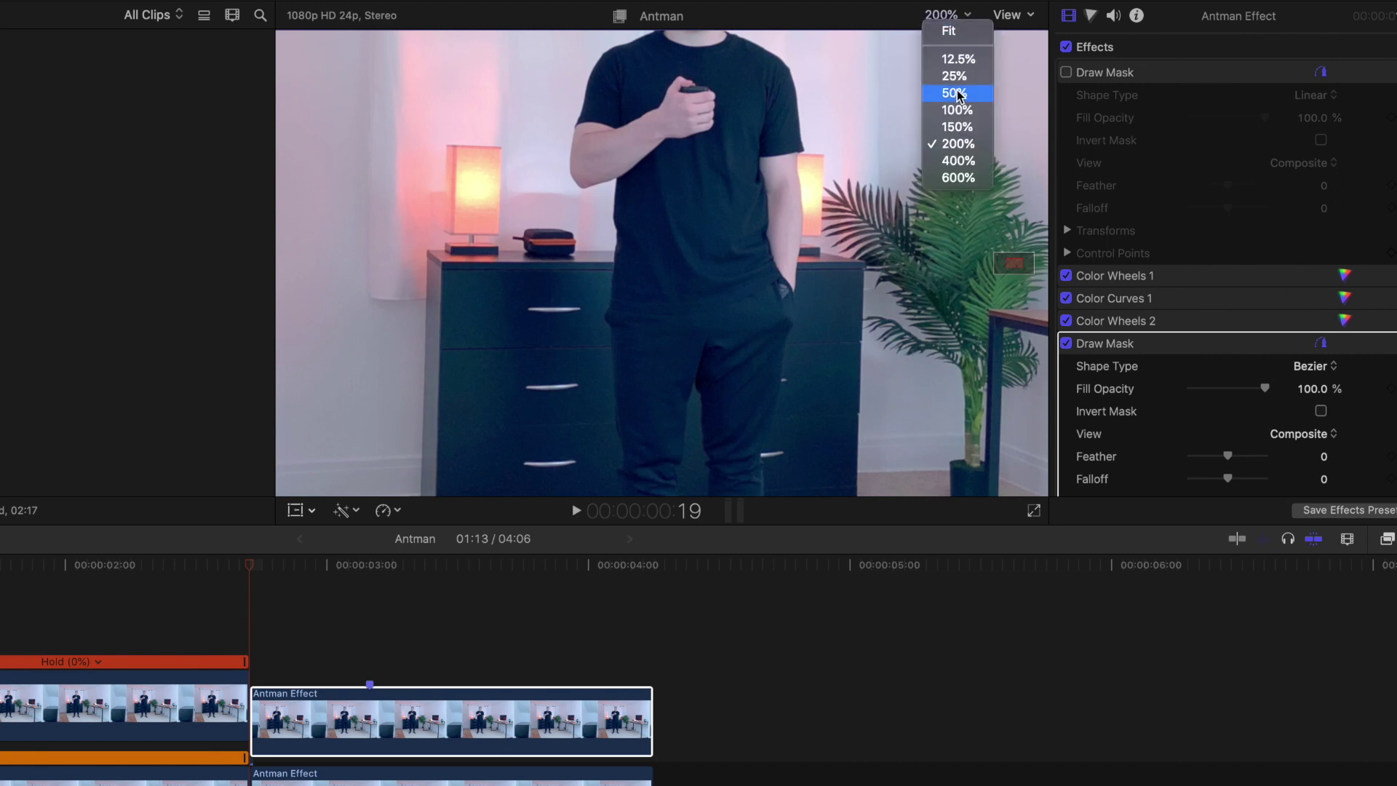
click(966, 161)
drag(1014, 263, 1016, 263)
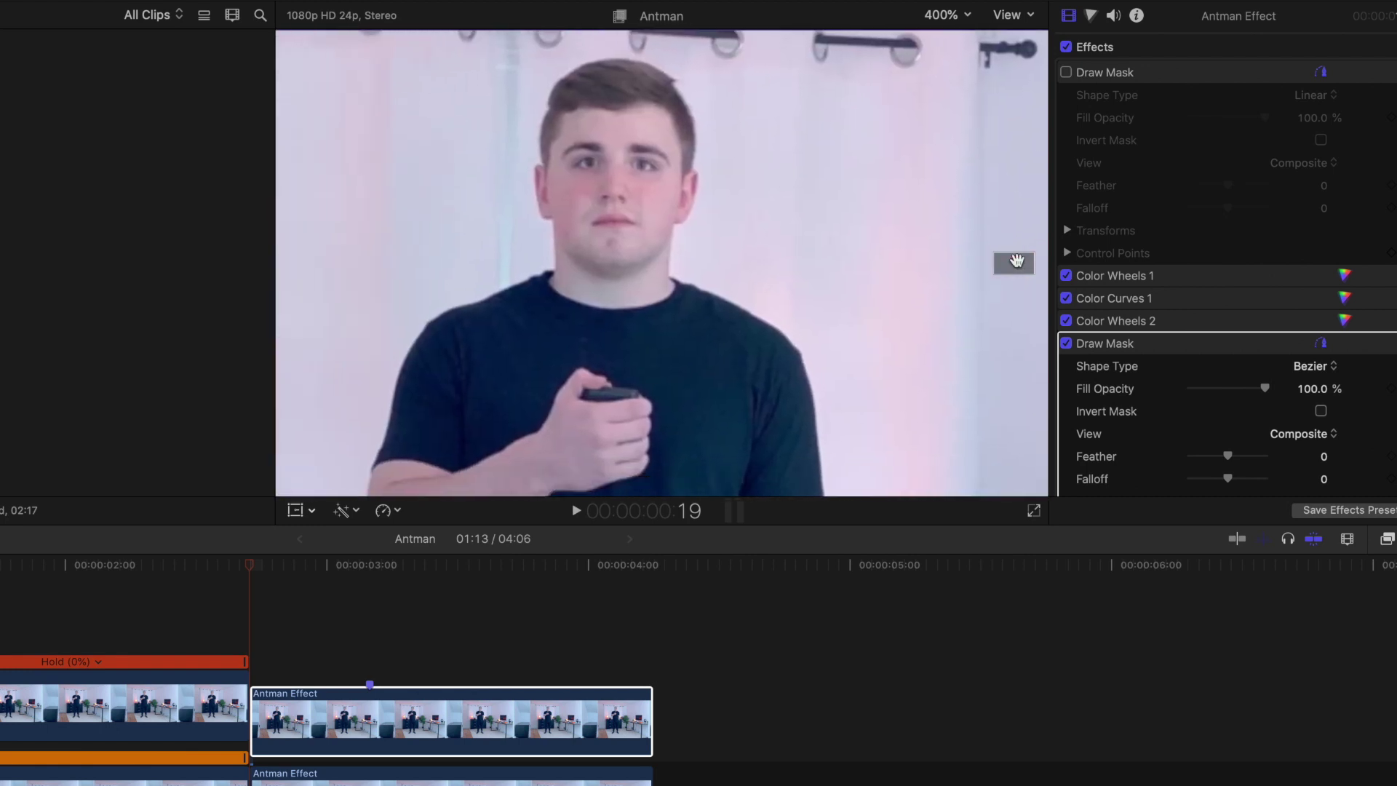
click(658, 68)
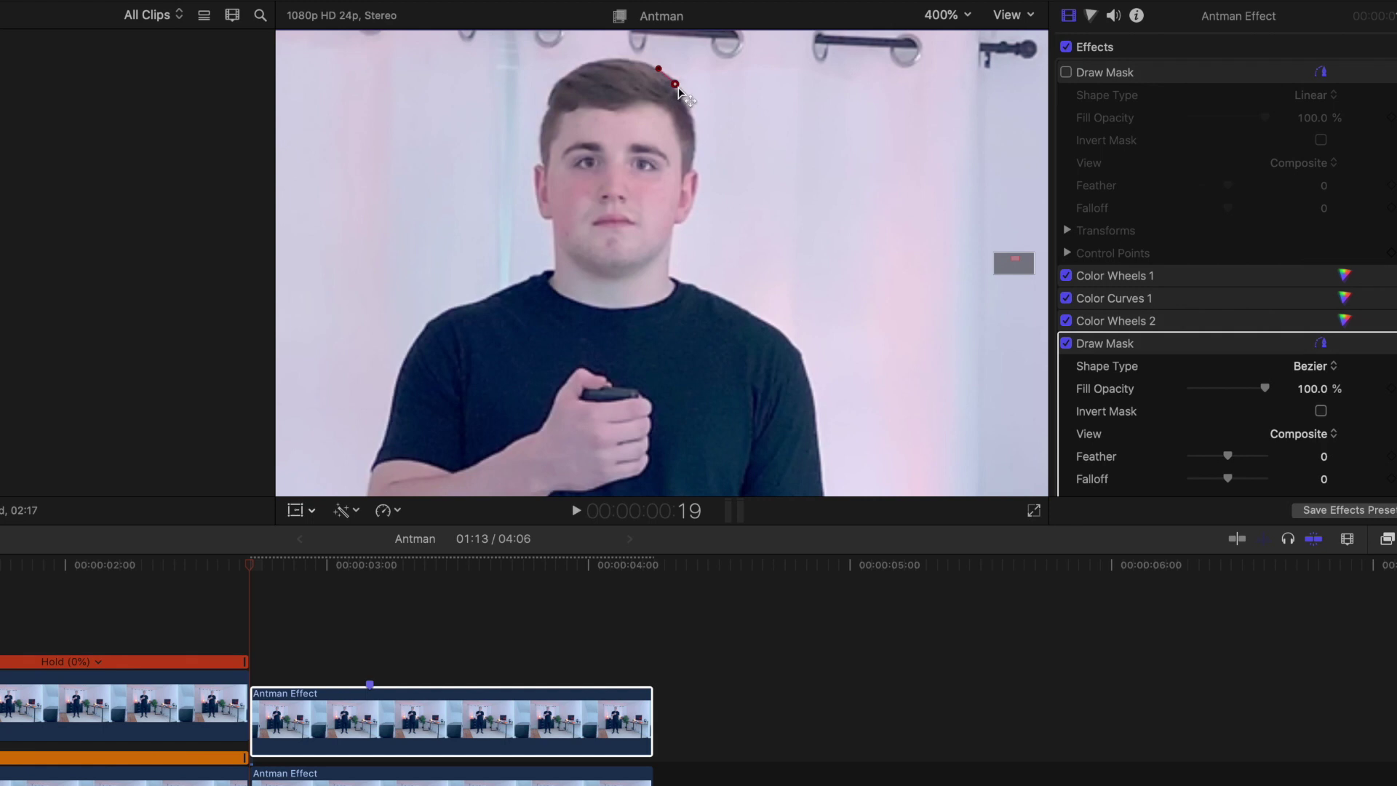
click(675, 83)
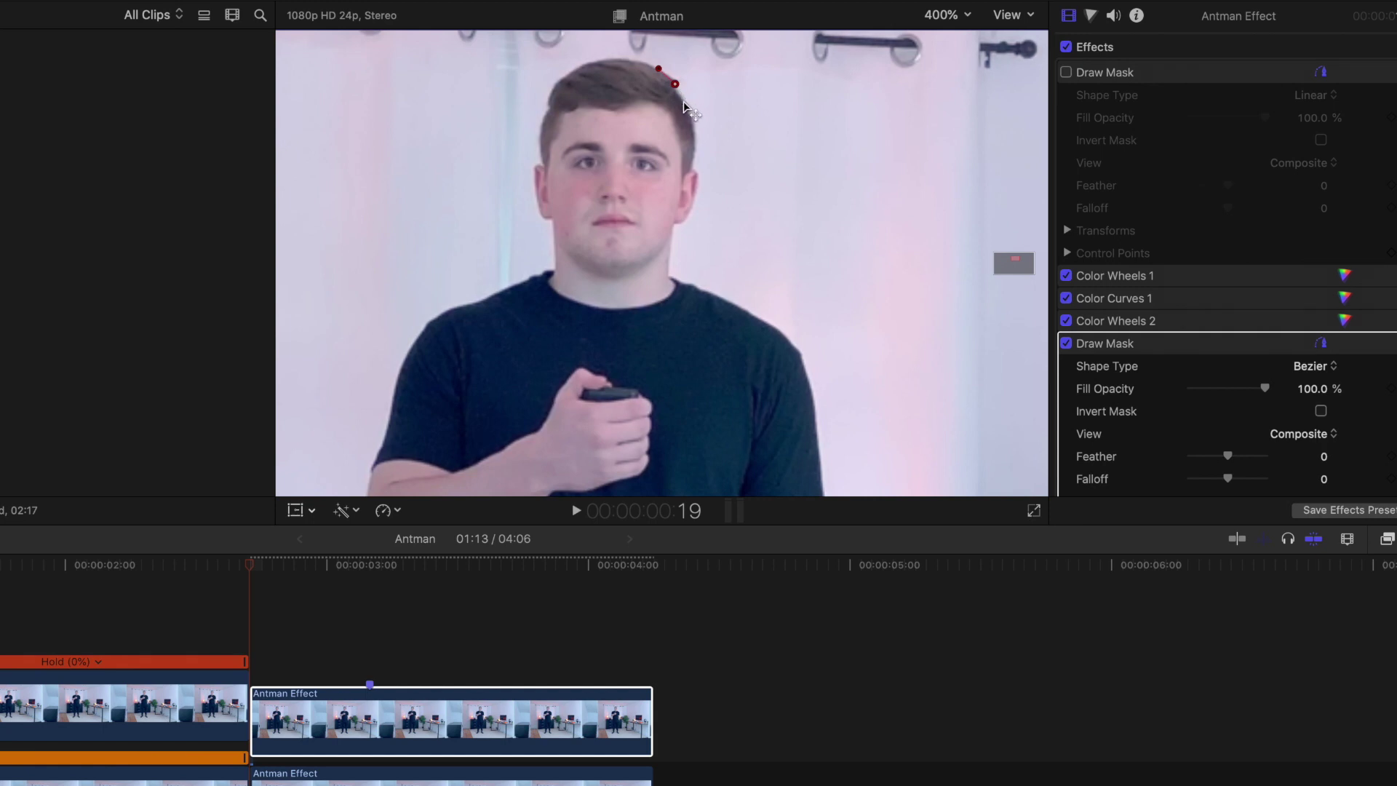
click(684, 100)
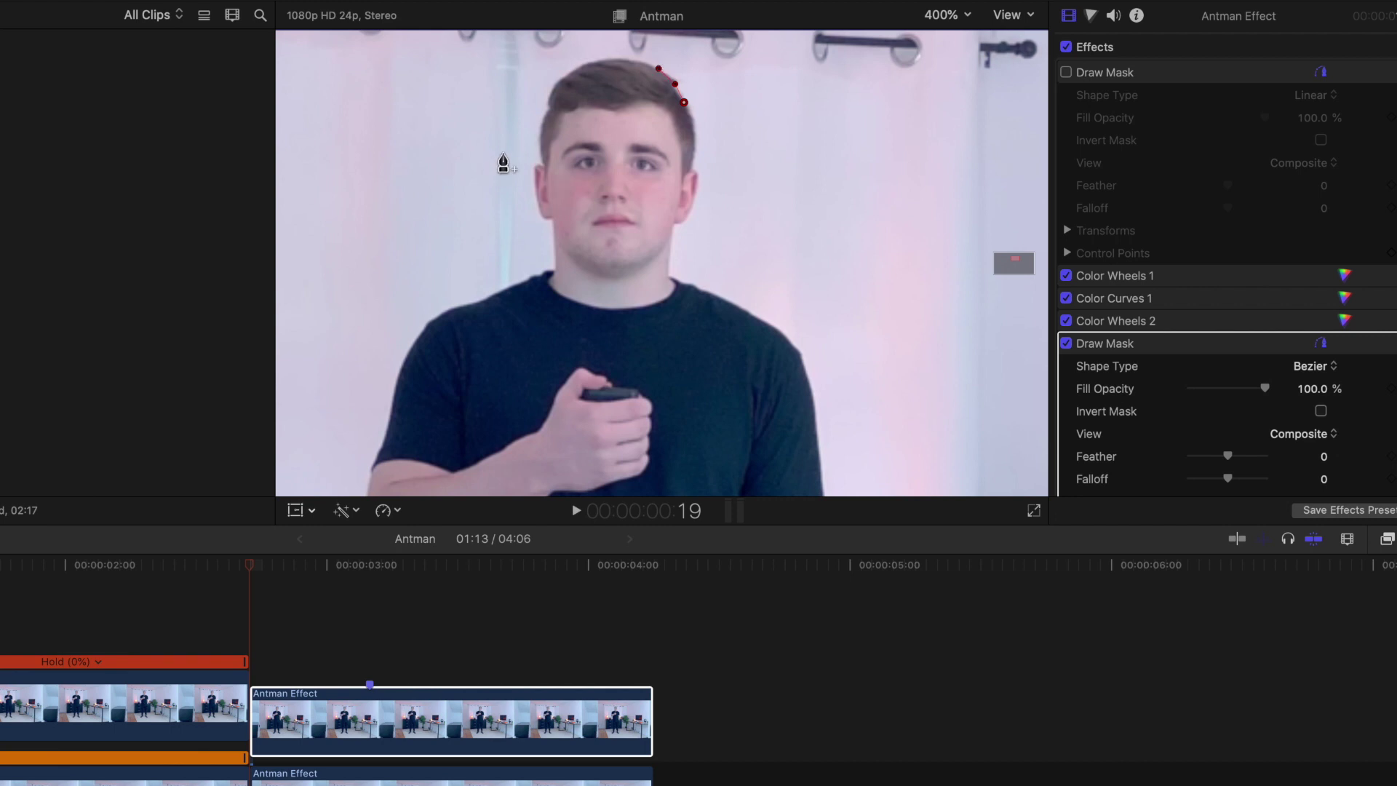
key(super+z)
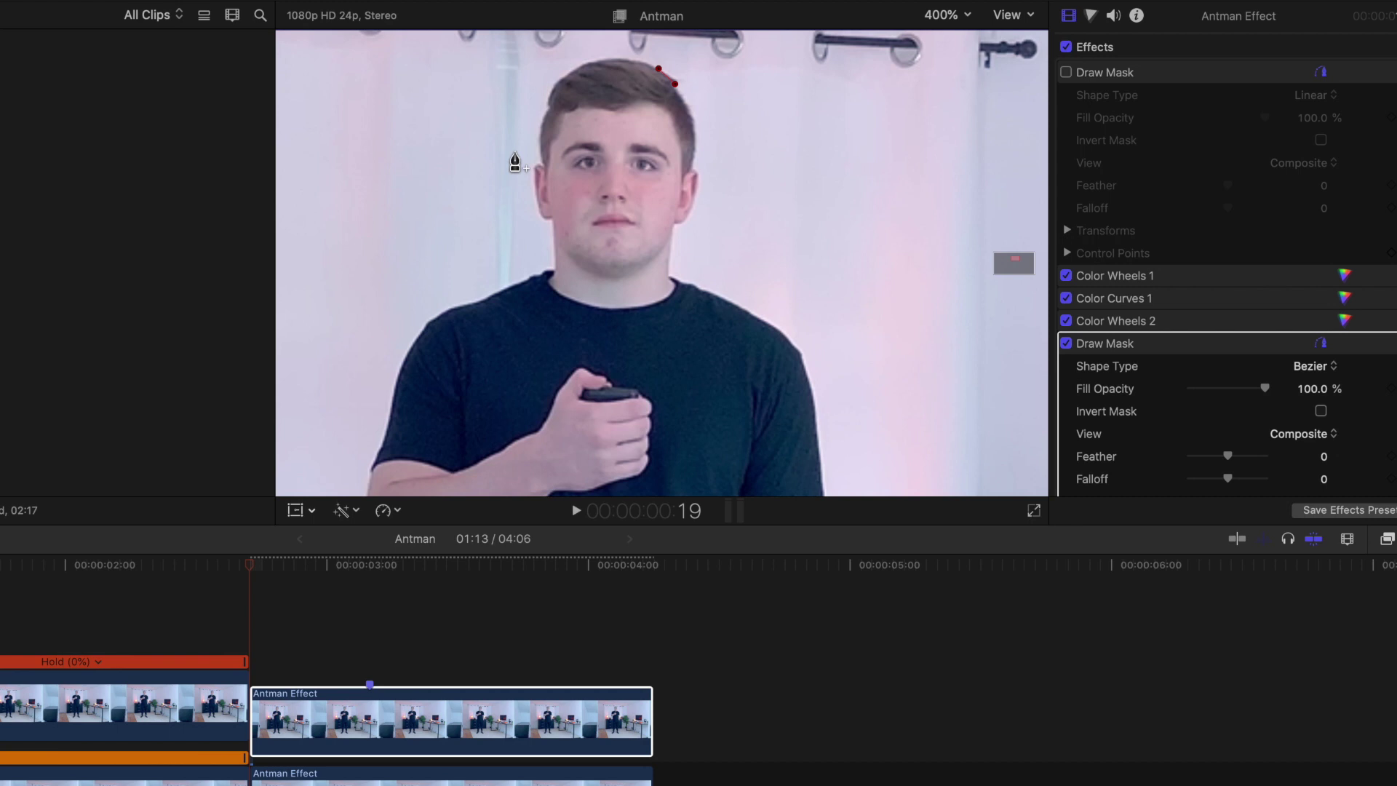
key(super+z)
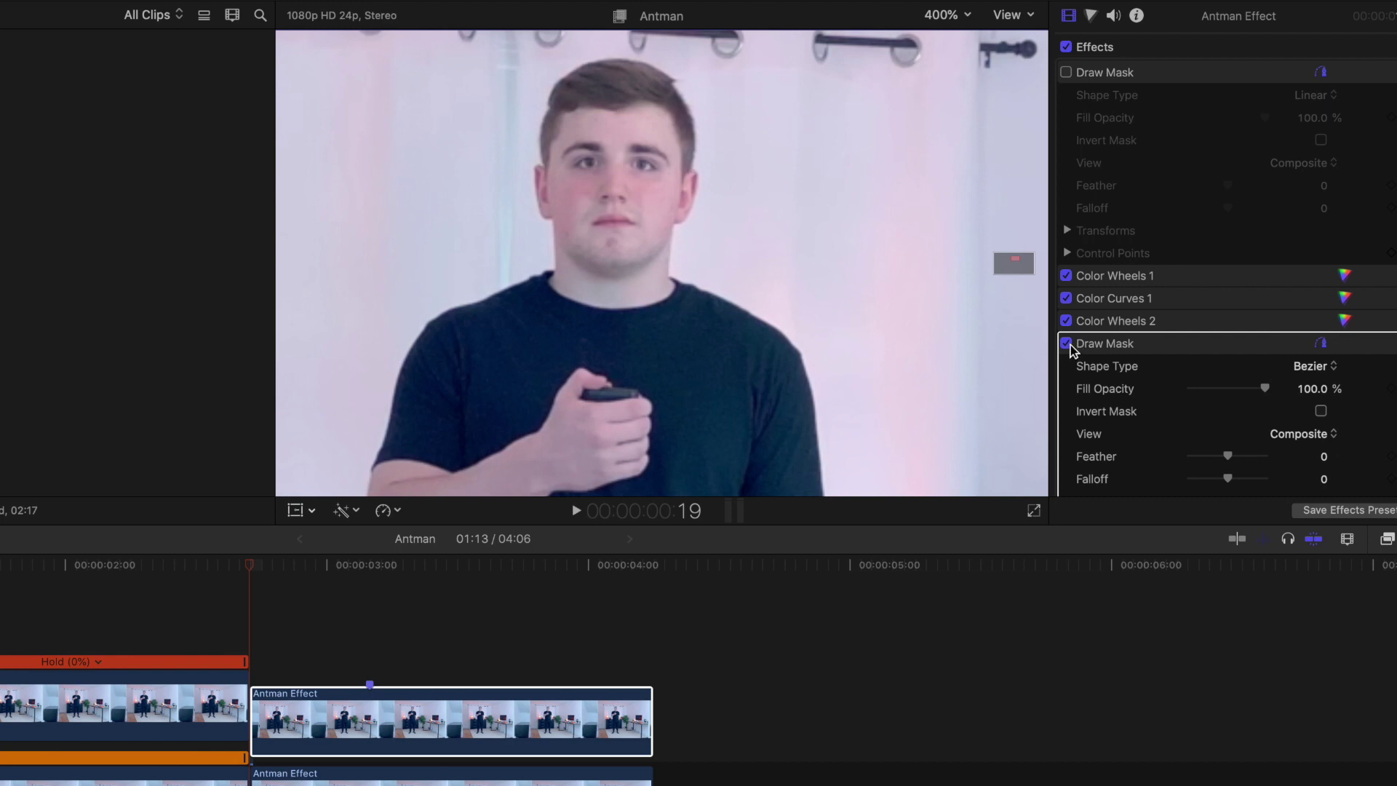
Delete the new Draw Mask, re-enable the original one to show its outline, and close the Effects browser.
key(Delete)
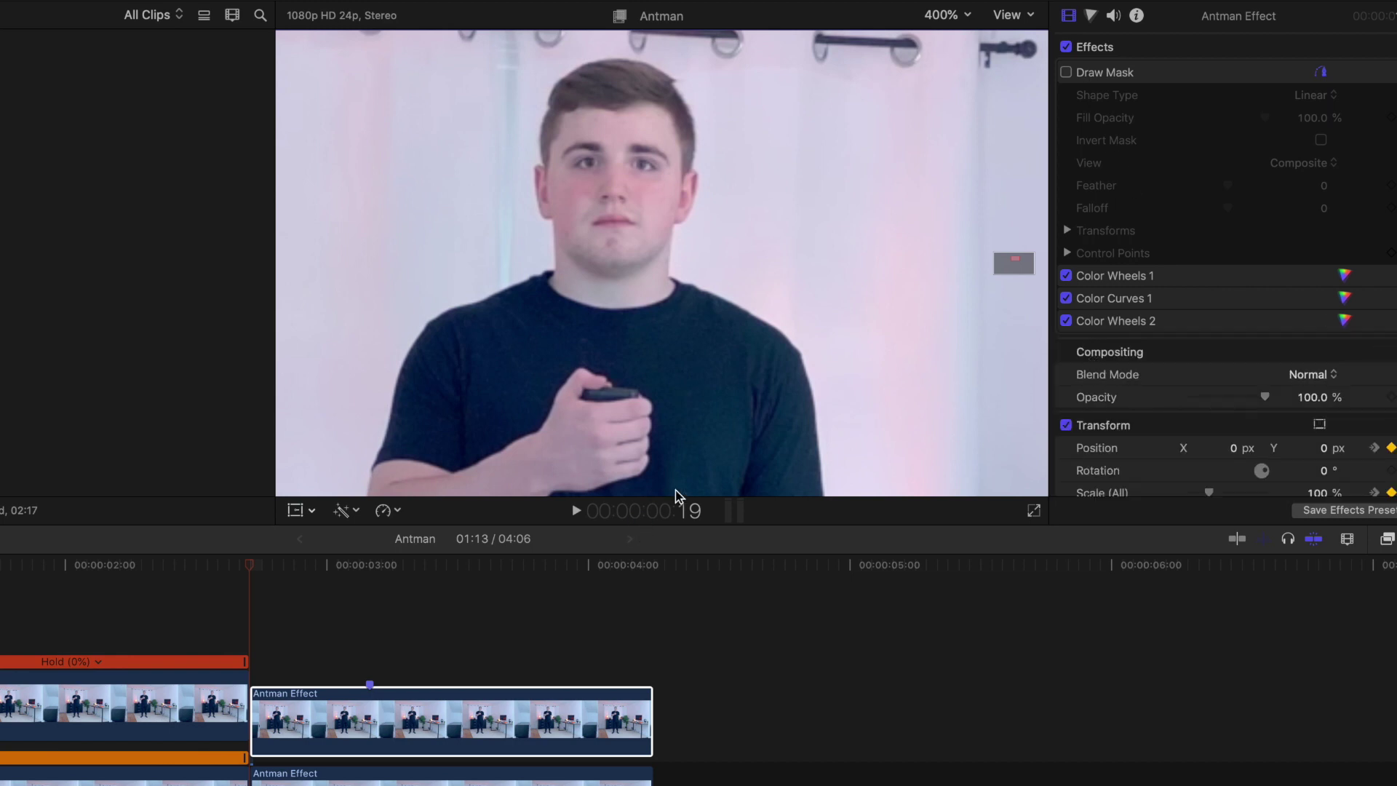
click(1067, 73)
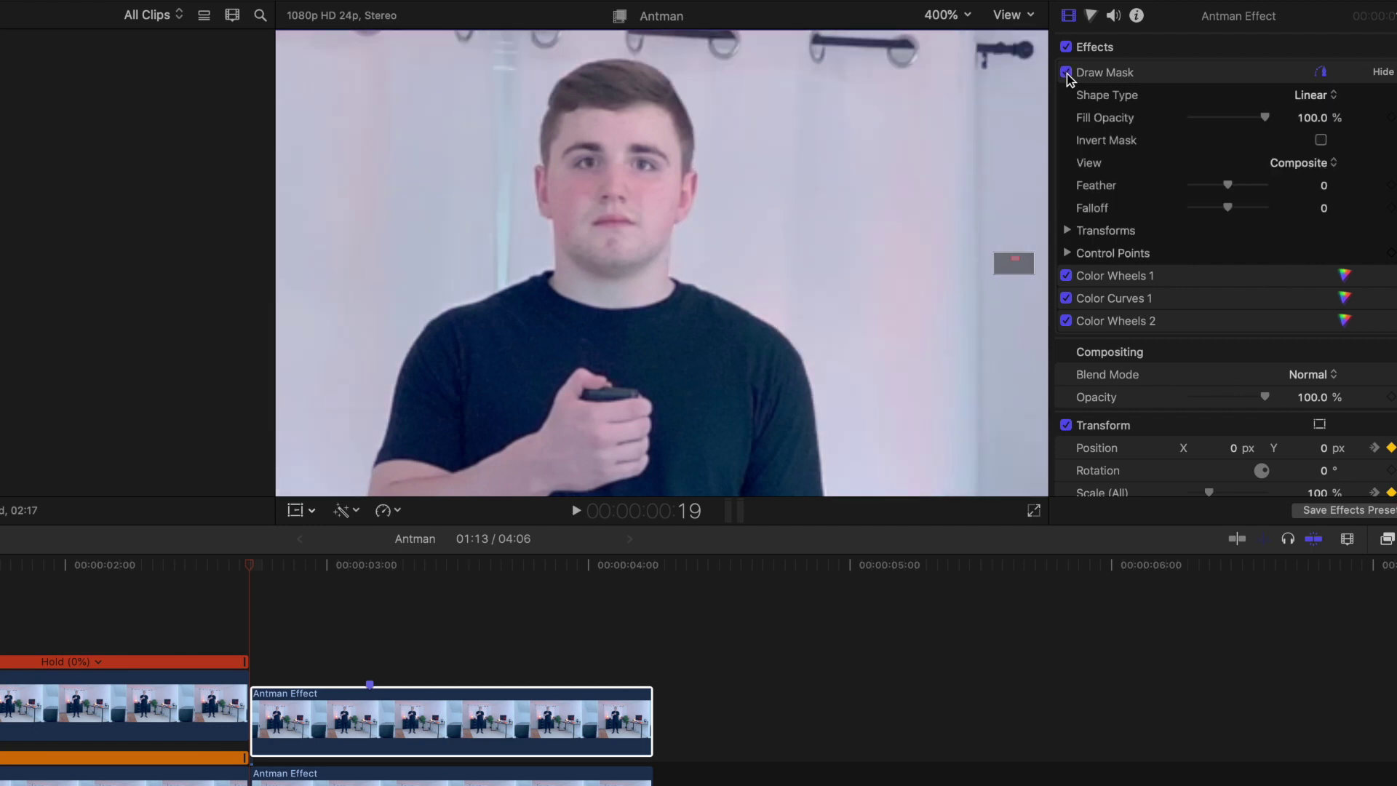
click(1130, 73)
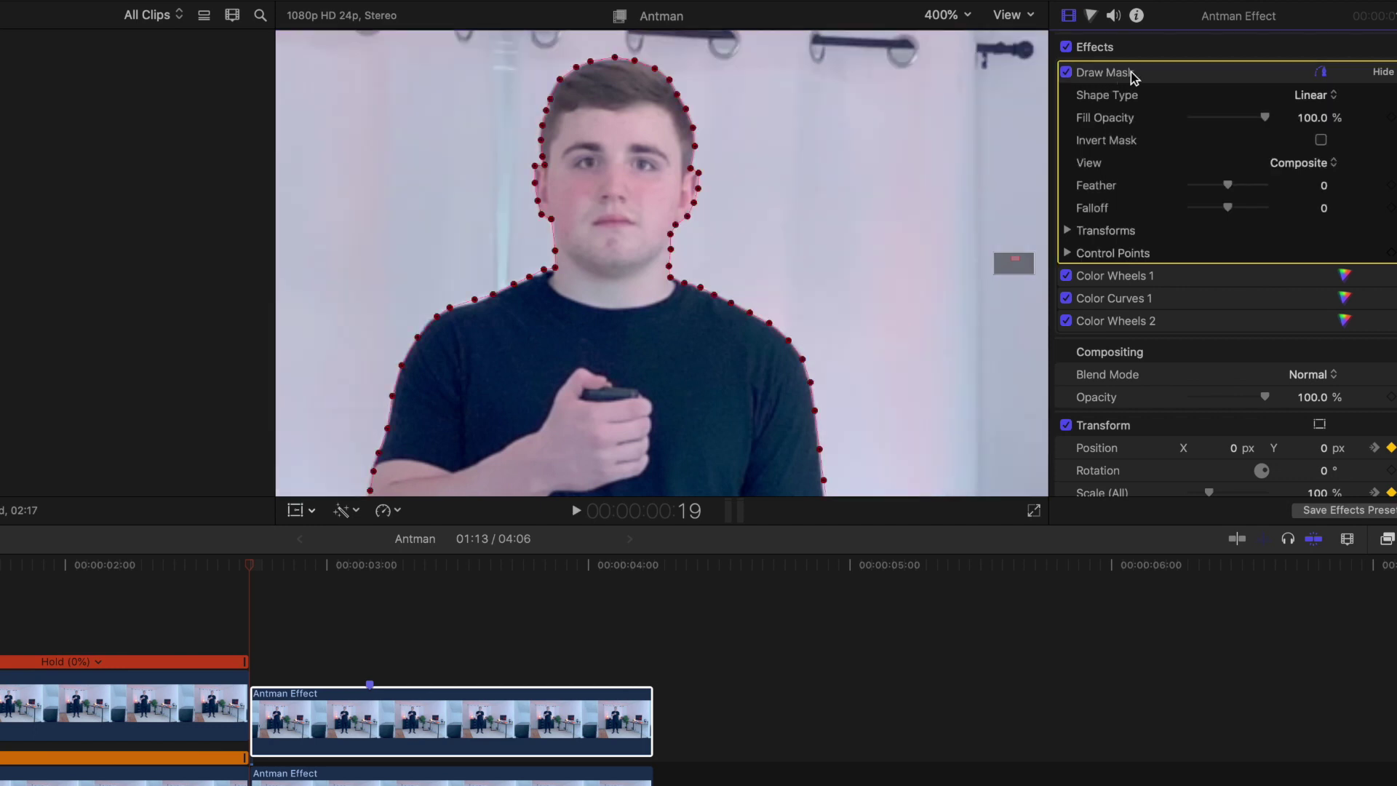
click(1377, 539)
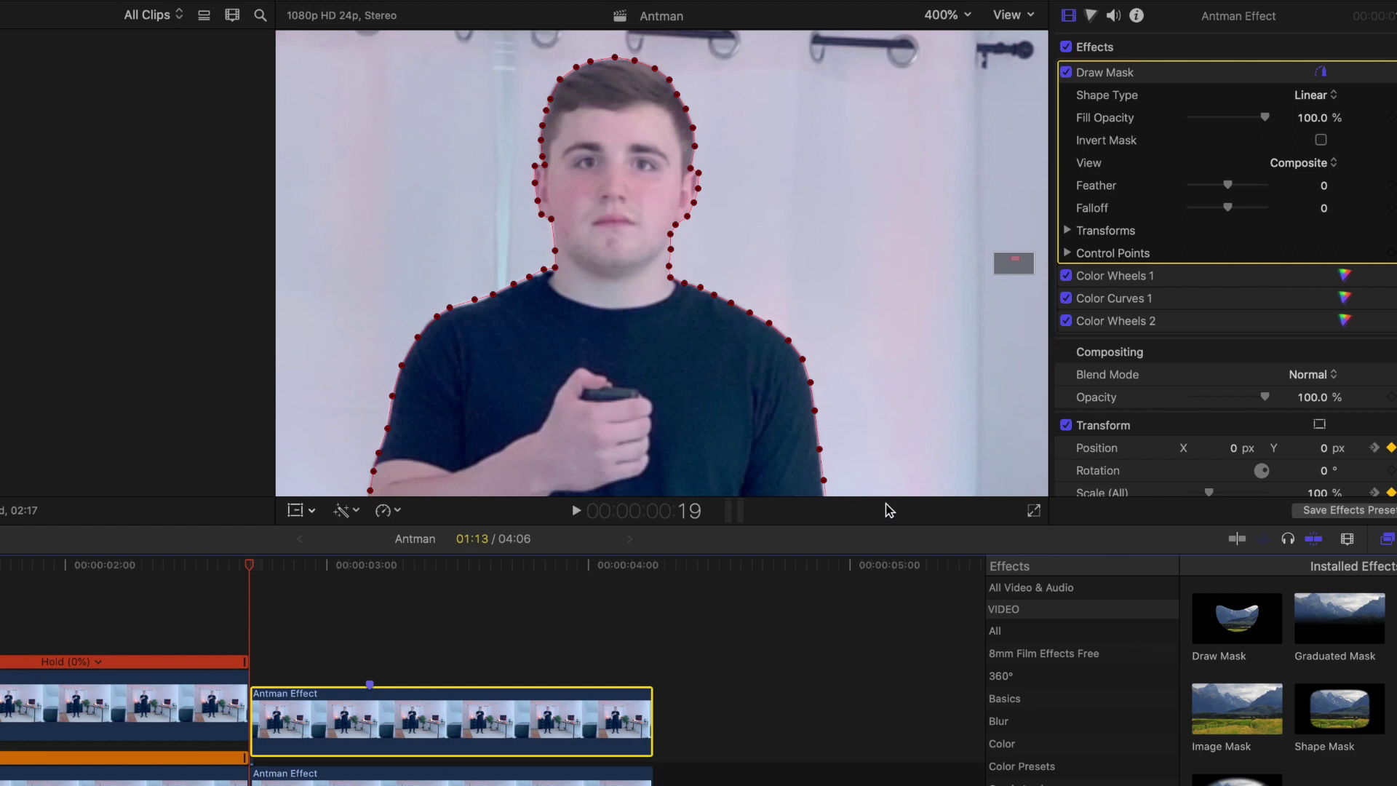
click(1378, 538)
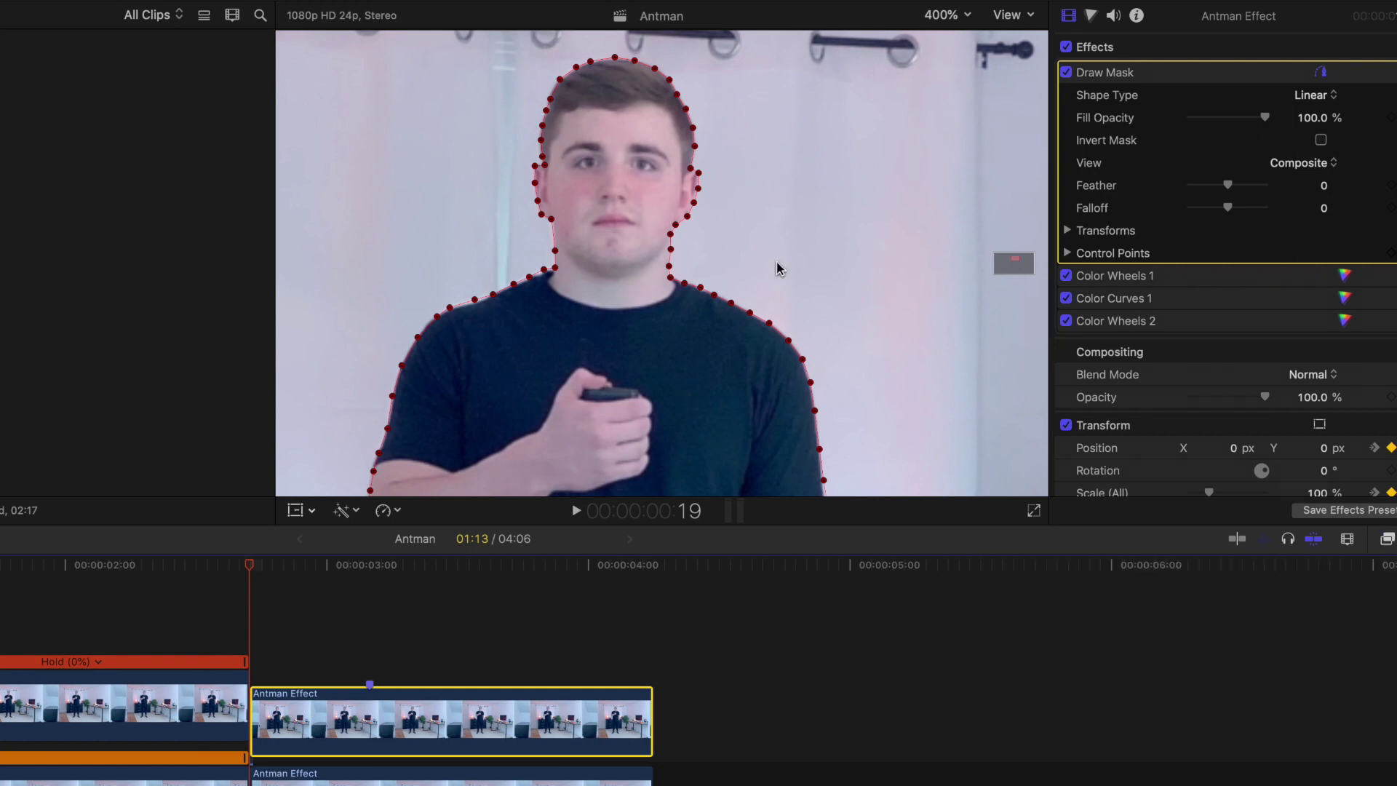
Set the viewer to 100% and add a full-size Position keyframe under Transform, then deselect the clip.
click(945, 15)
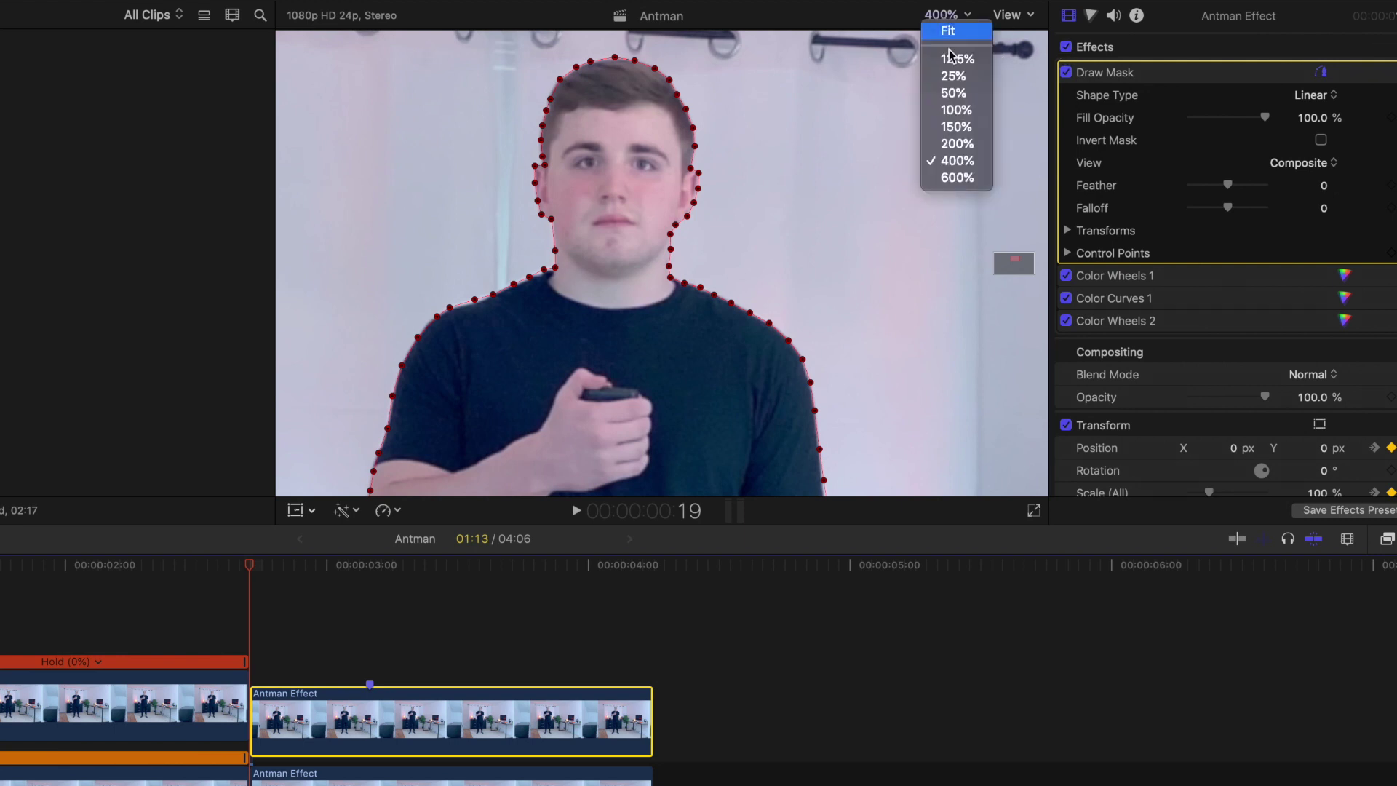
click(957, 111)
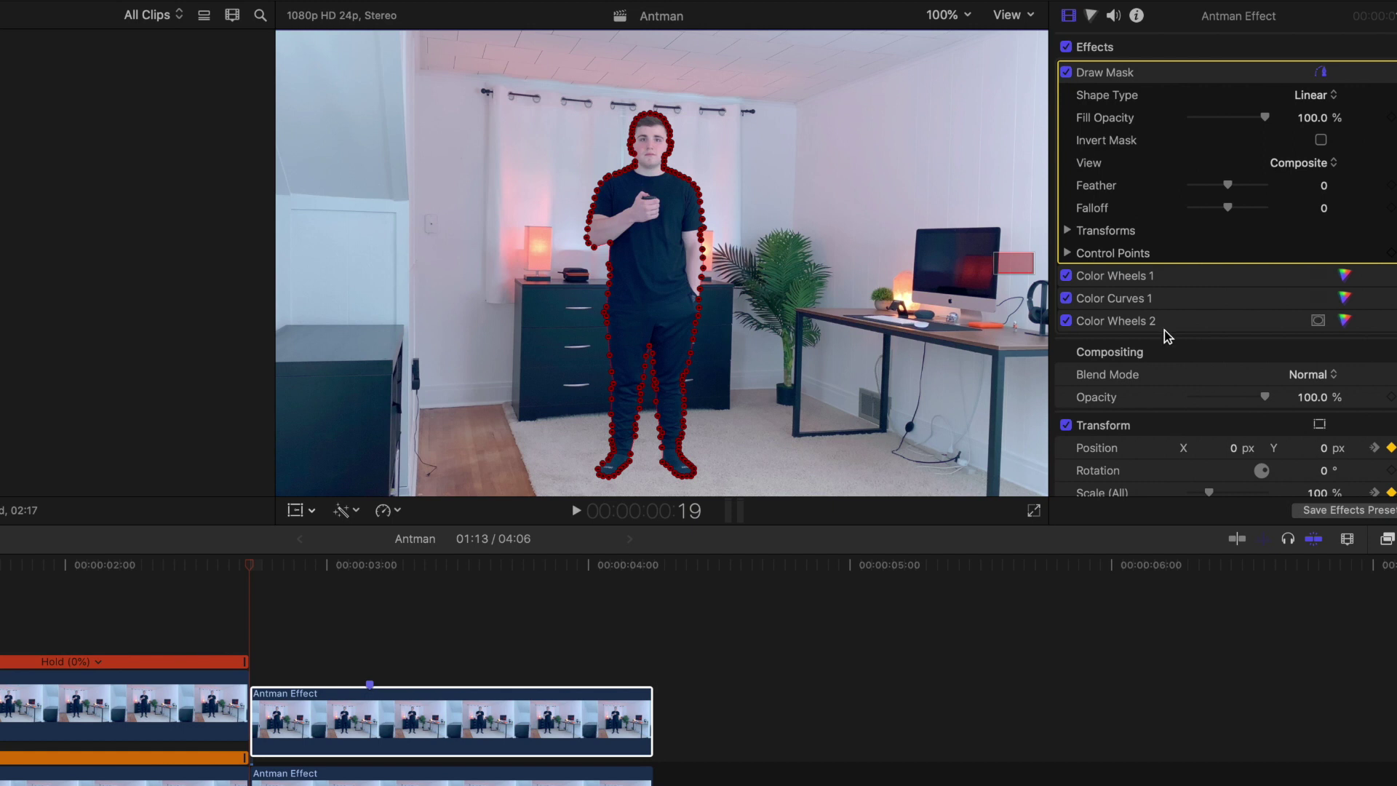
scroll(1164, 329, down, 5)
scroll(1163, 330, down, 1)
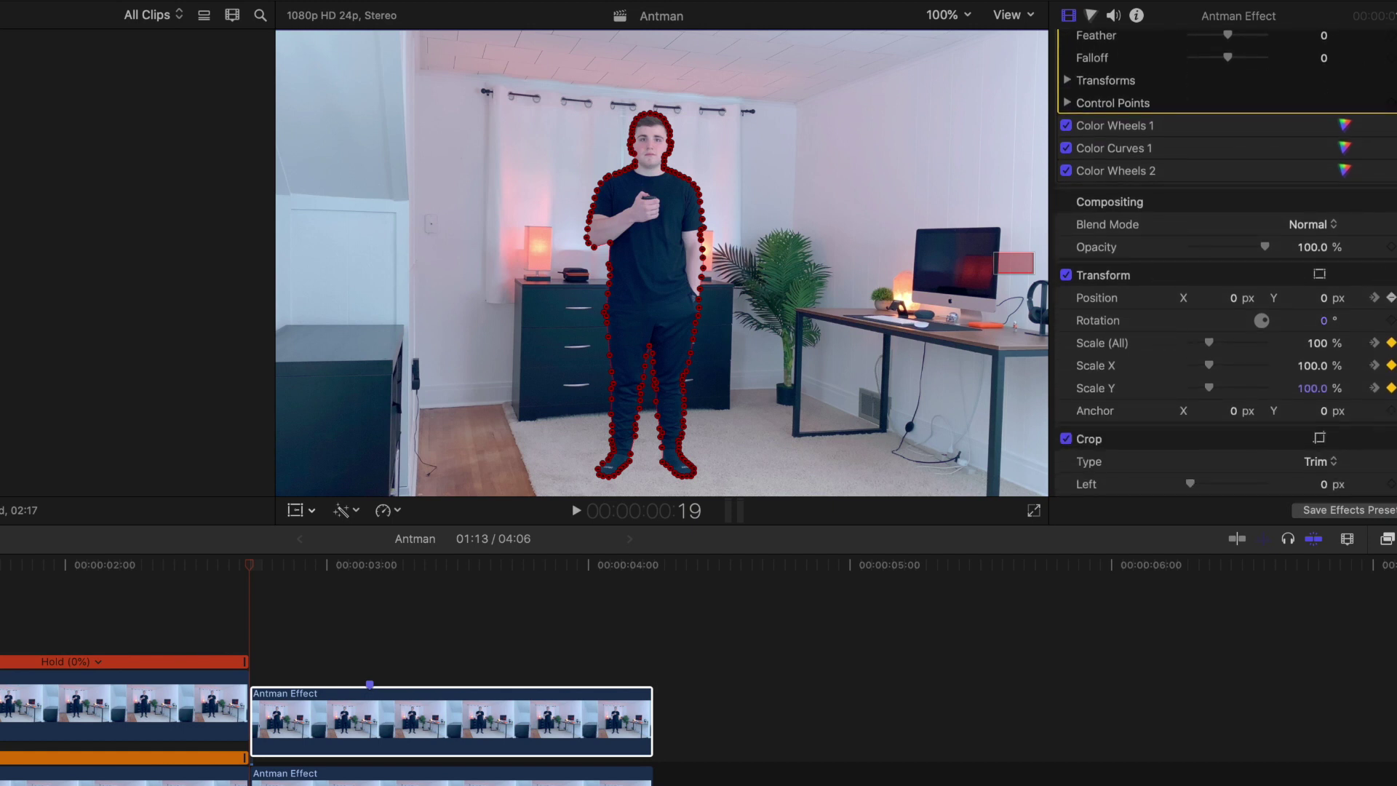
click(1391, 298)
click(249, 617)
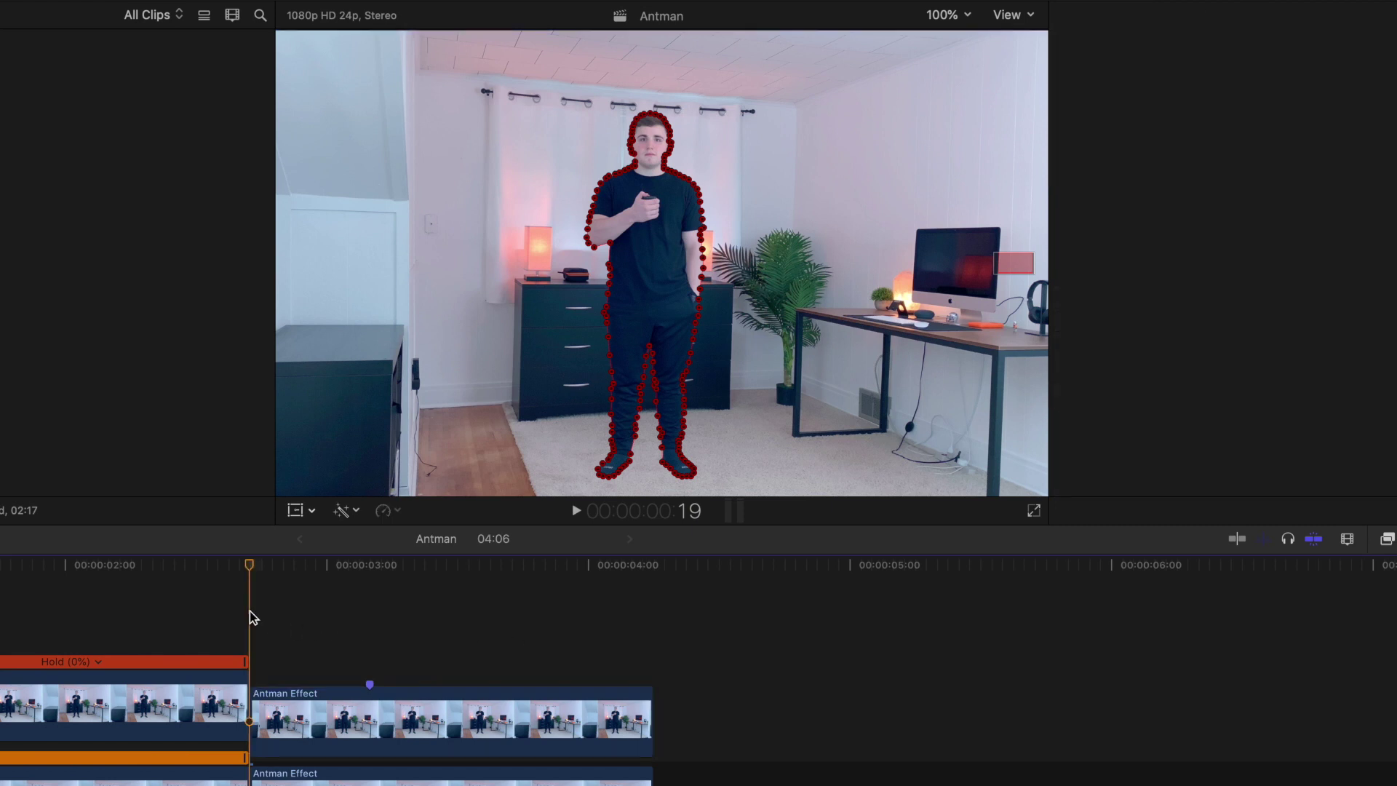
Select the Antman Effect clip and step frame by frame through the first frames of the shrink.
click(315, 711)
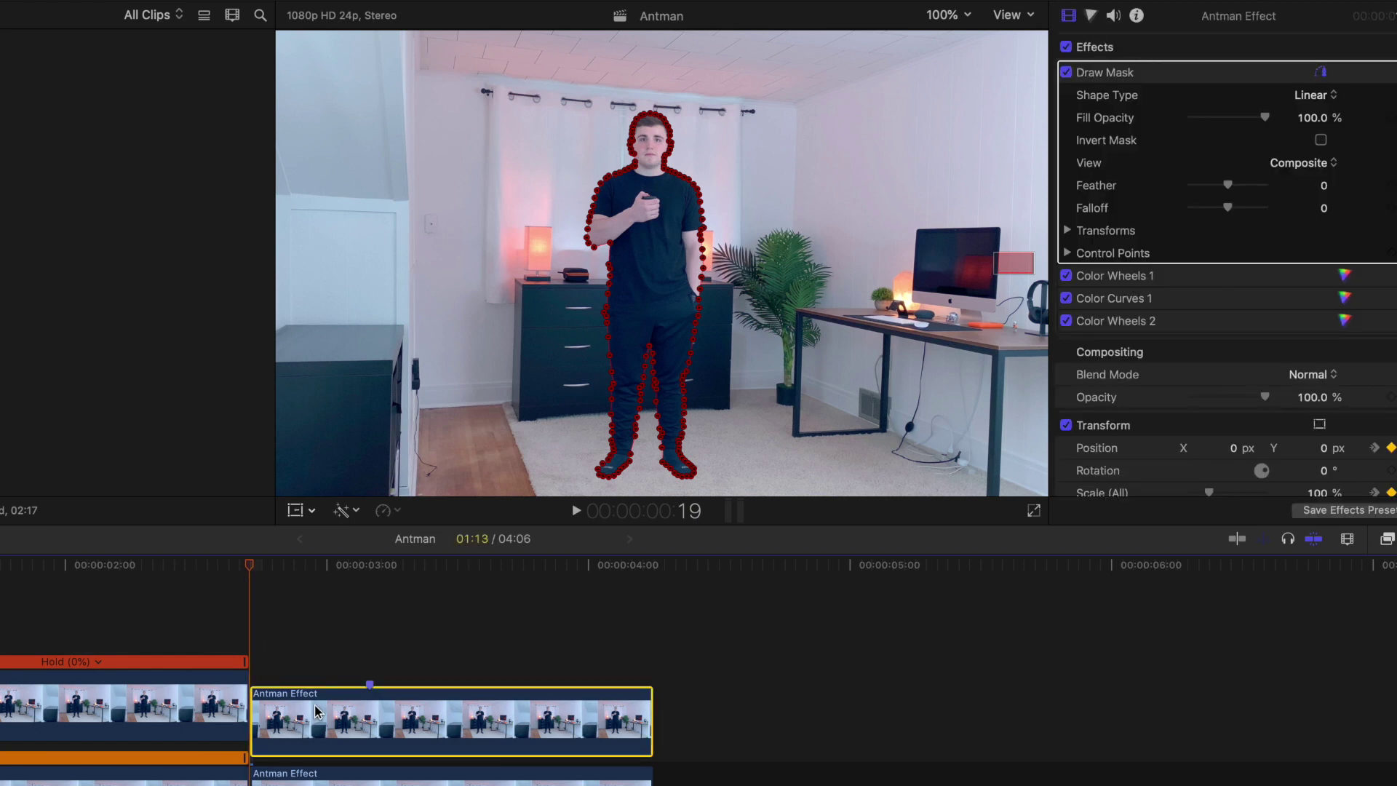
scroll(1291, 378, down, 4)
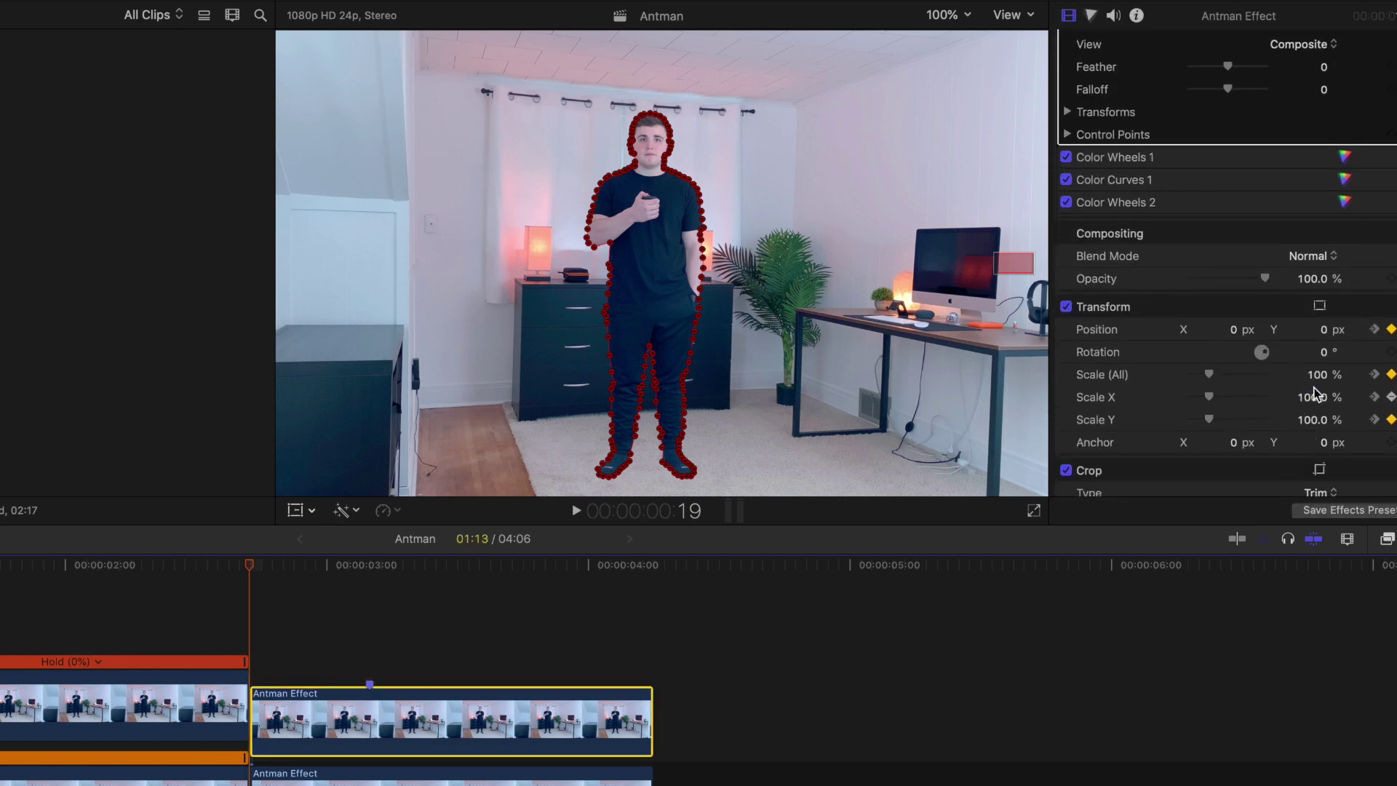
scroll(1173, 373, down, 2)
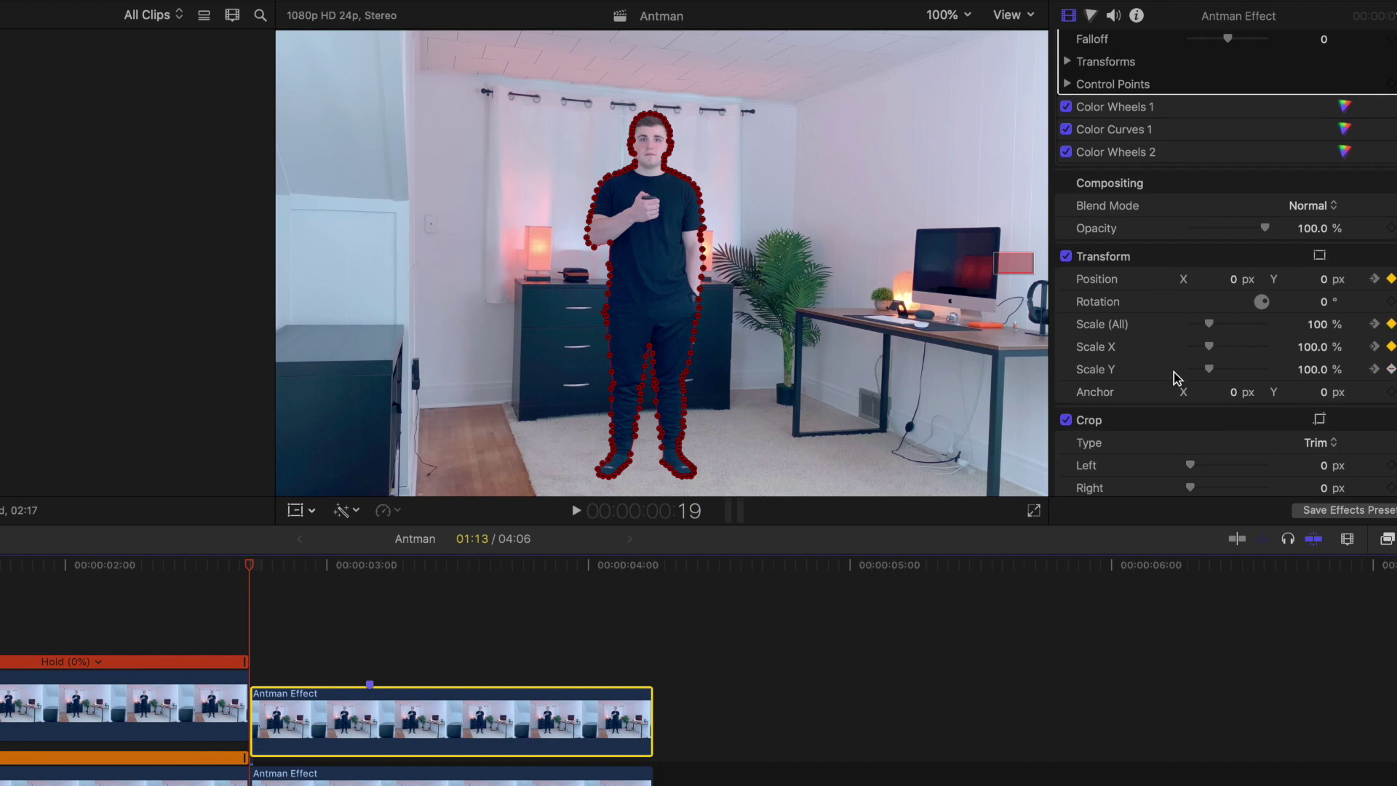
key(Right)
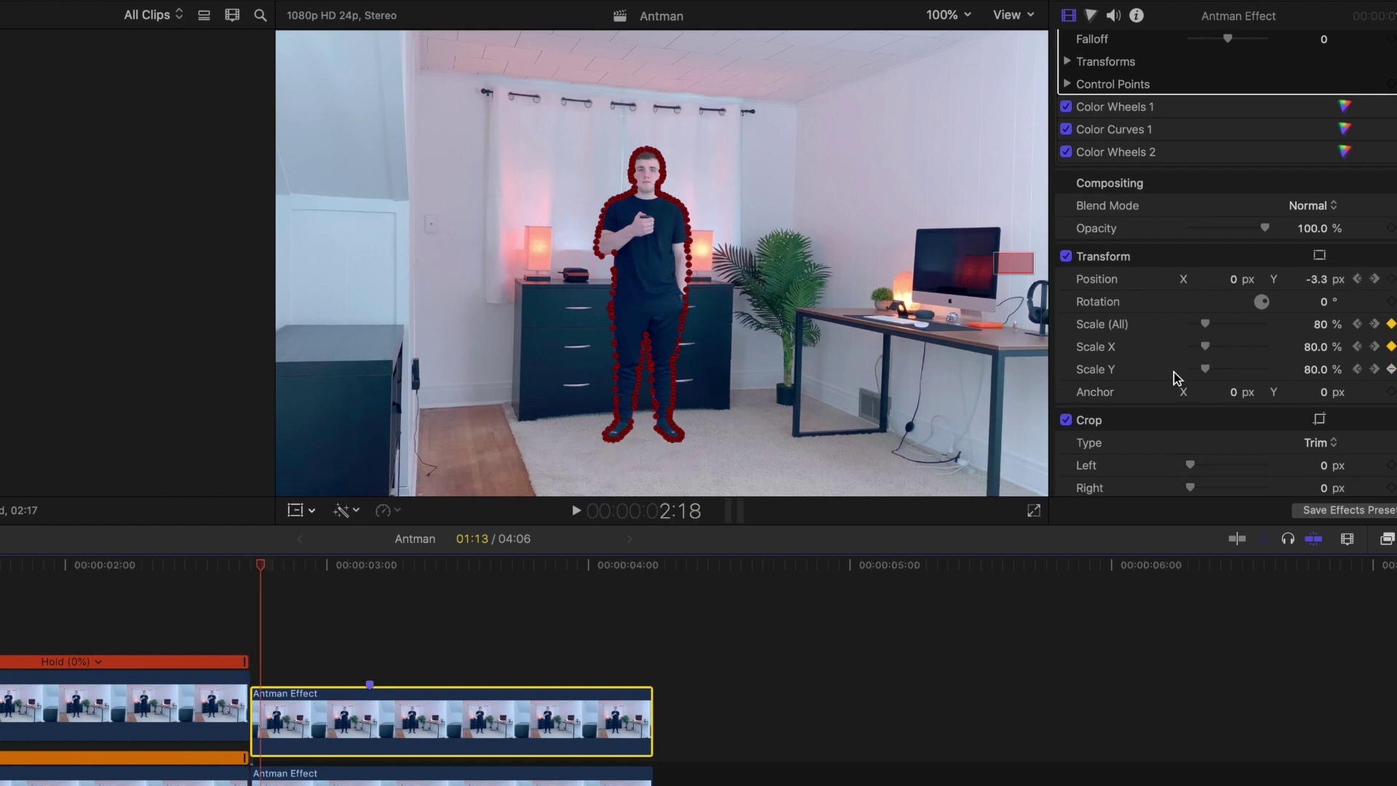
key(Right)
key(Right)
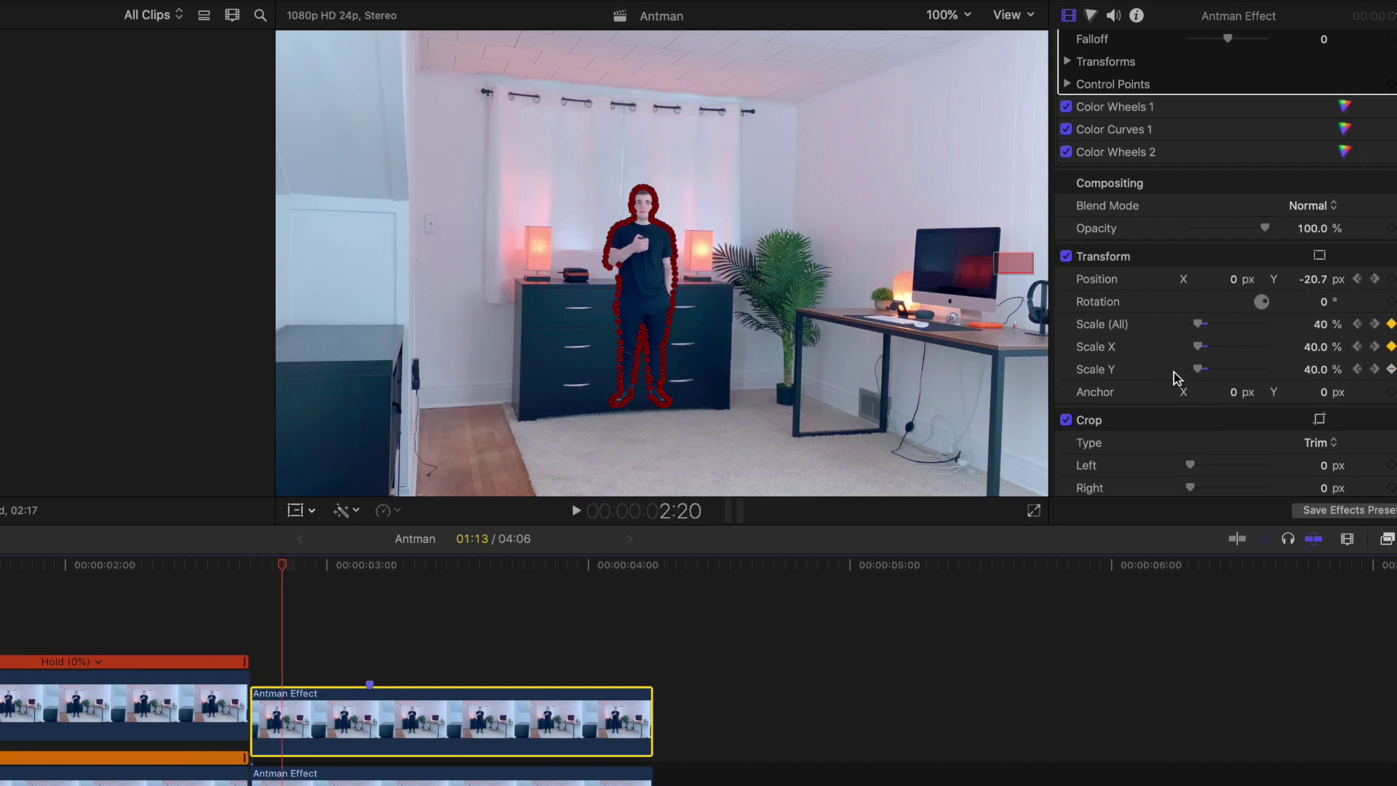
key(Right)
key(Right)
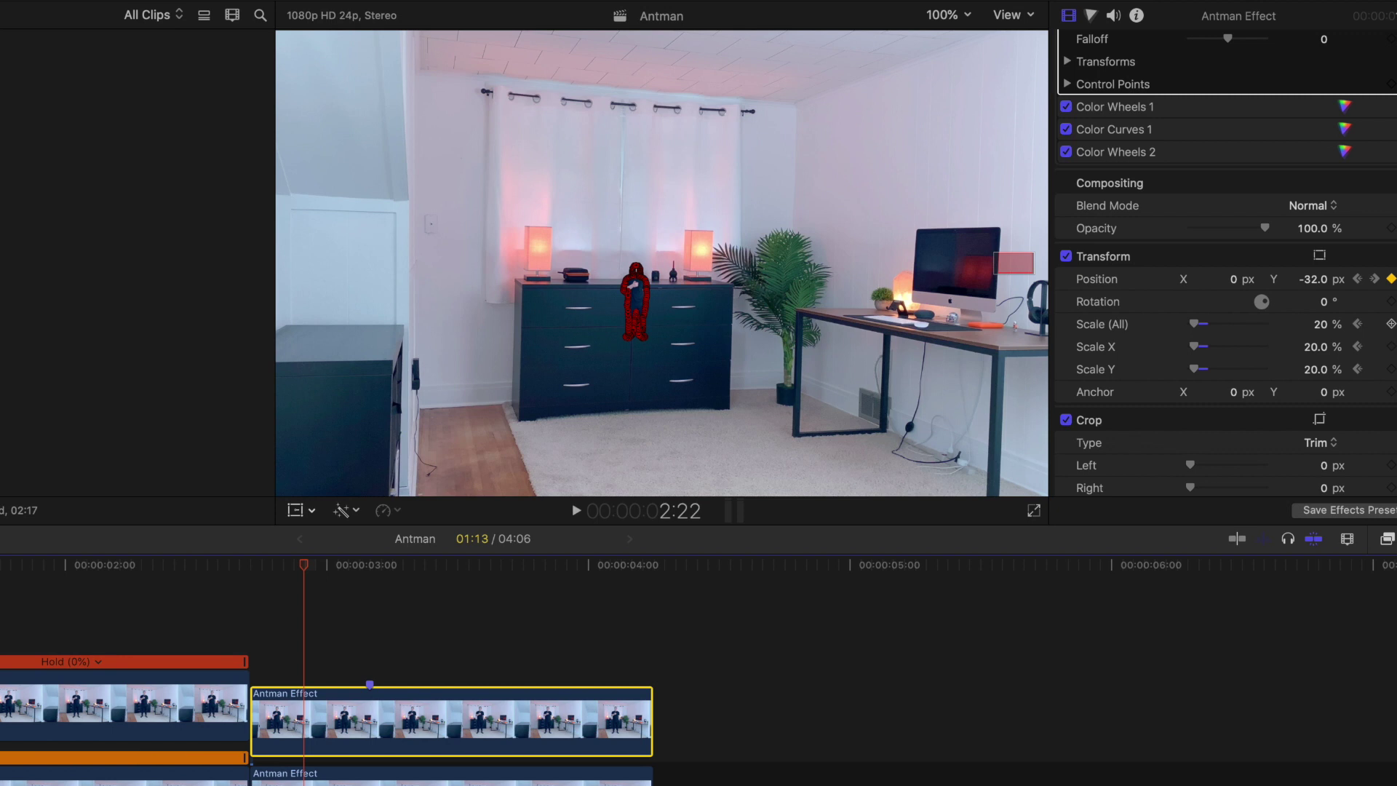
click(256, 631)
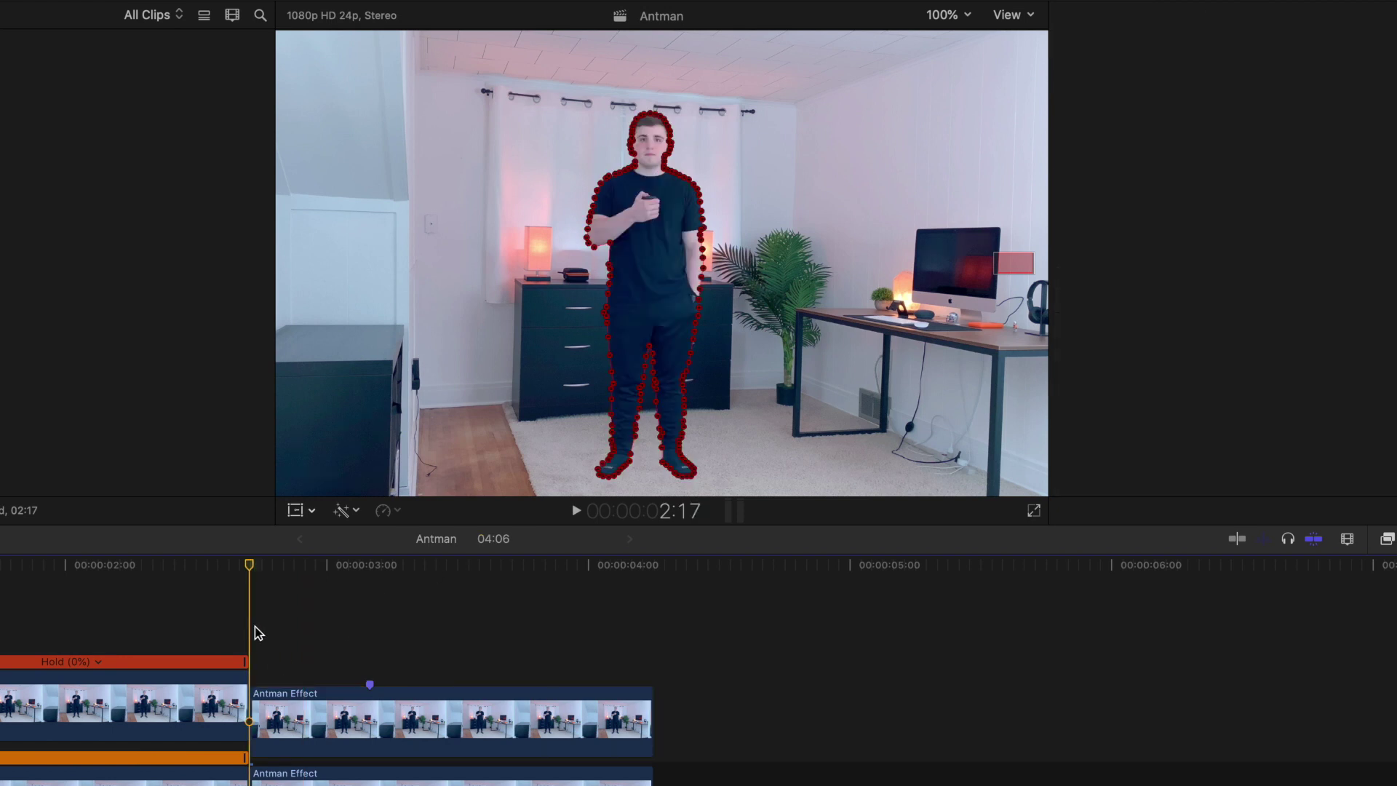
Reselect the clip and advance frame by frame until the cutout reaches 20% scale at Y -32.0 px.
click(299, 712)
scroll(1105, 472, down, 3)
scroll(1105, 472, down, 2)
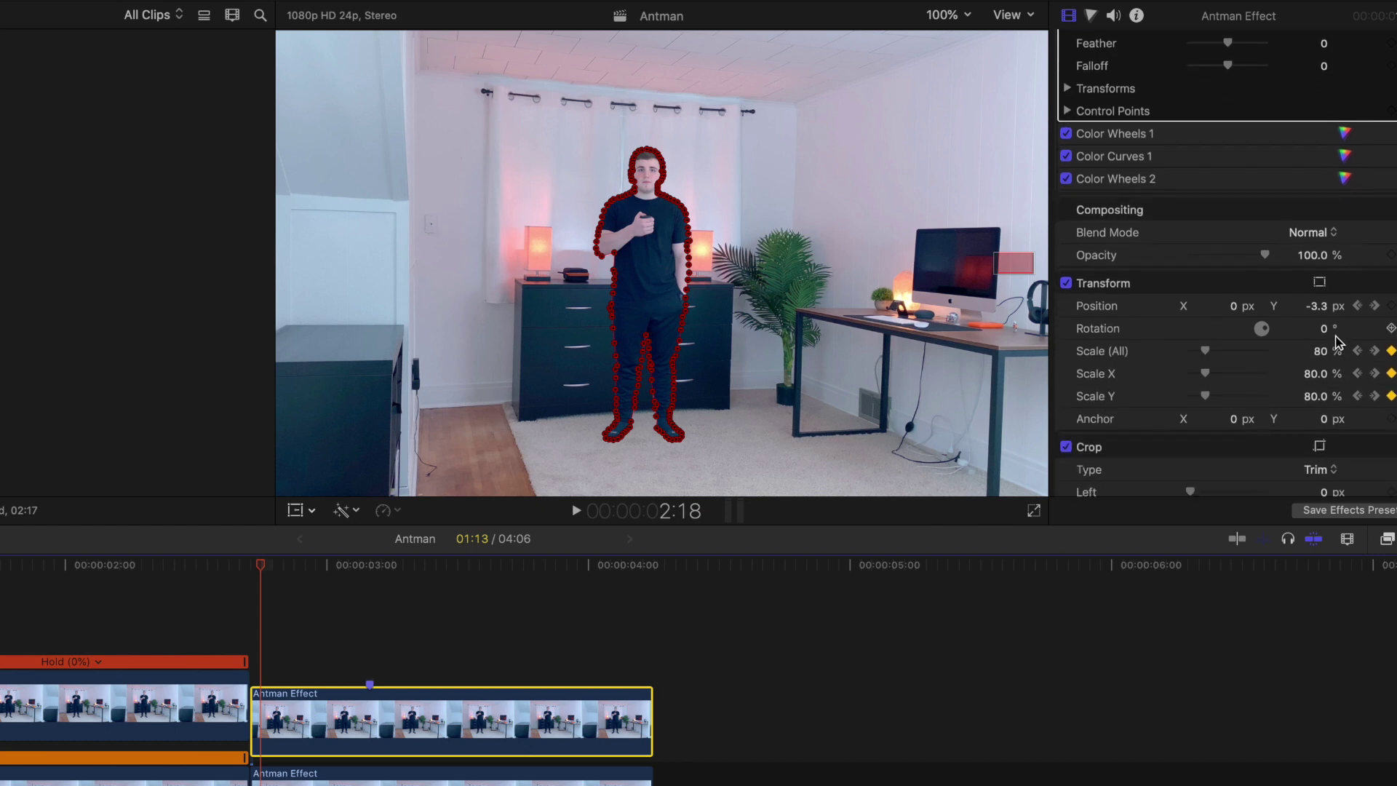
key(Right)
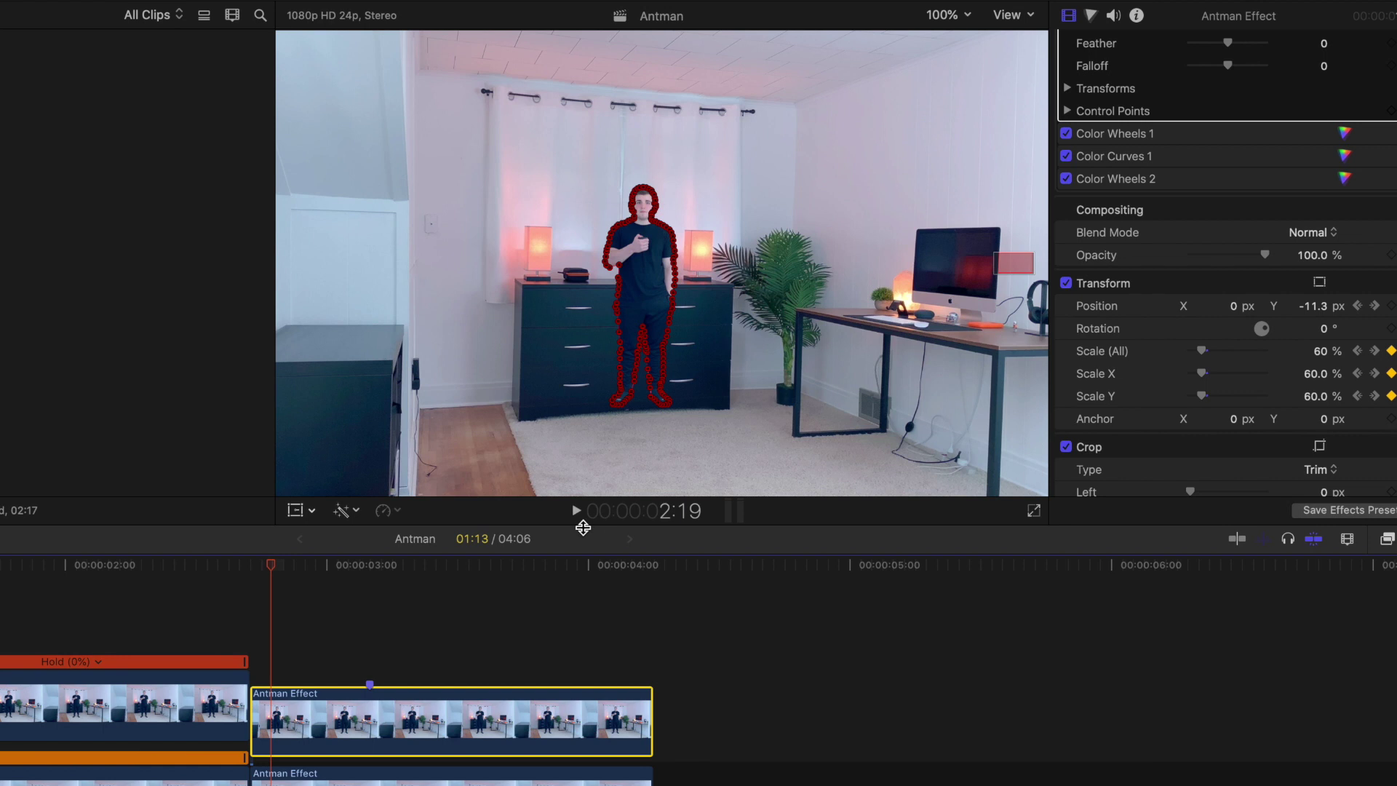
key(Right)
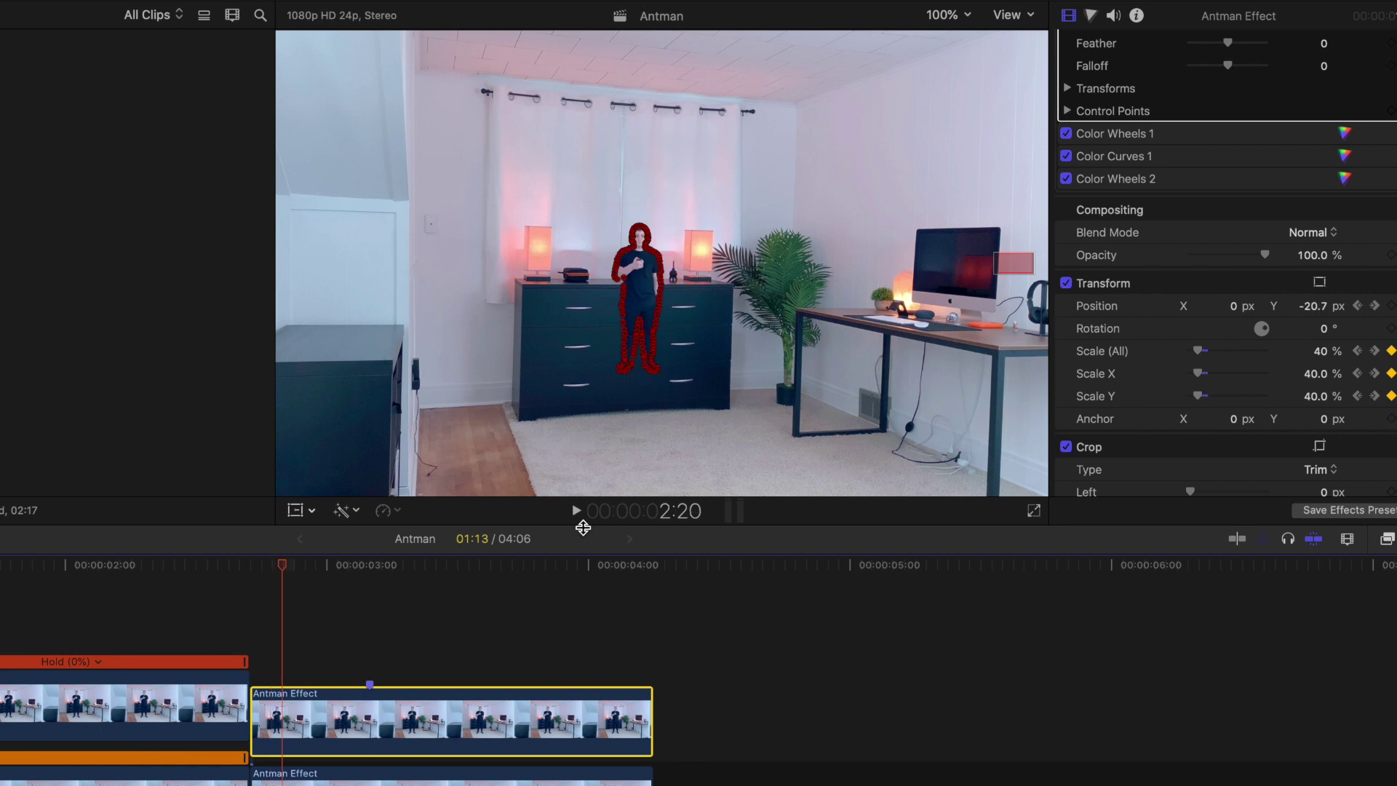
key(Right)
key(Right)
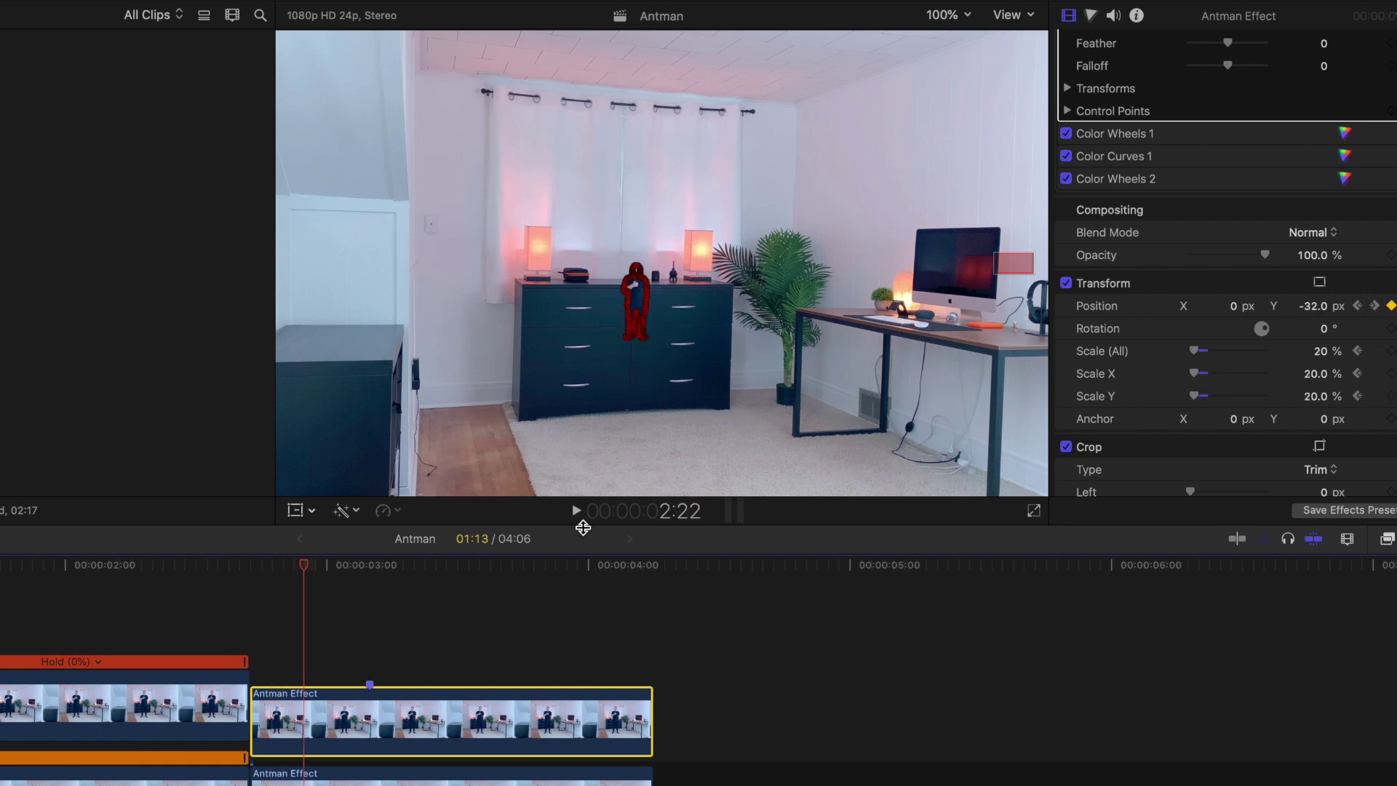
Reselect the Antman Effect clip and step forward to where the figure reaches 20% scale.
click(246, 611)
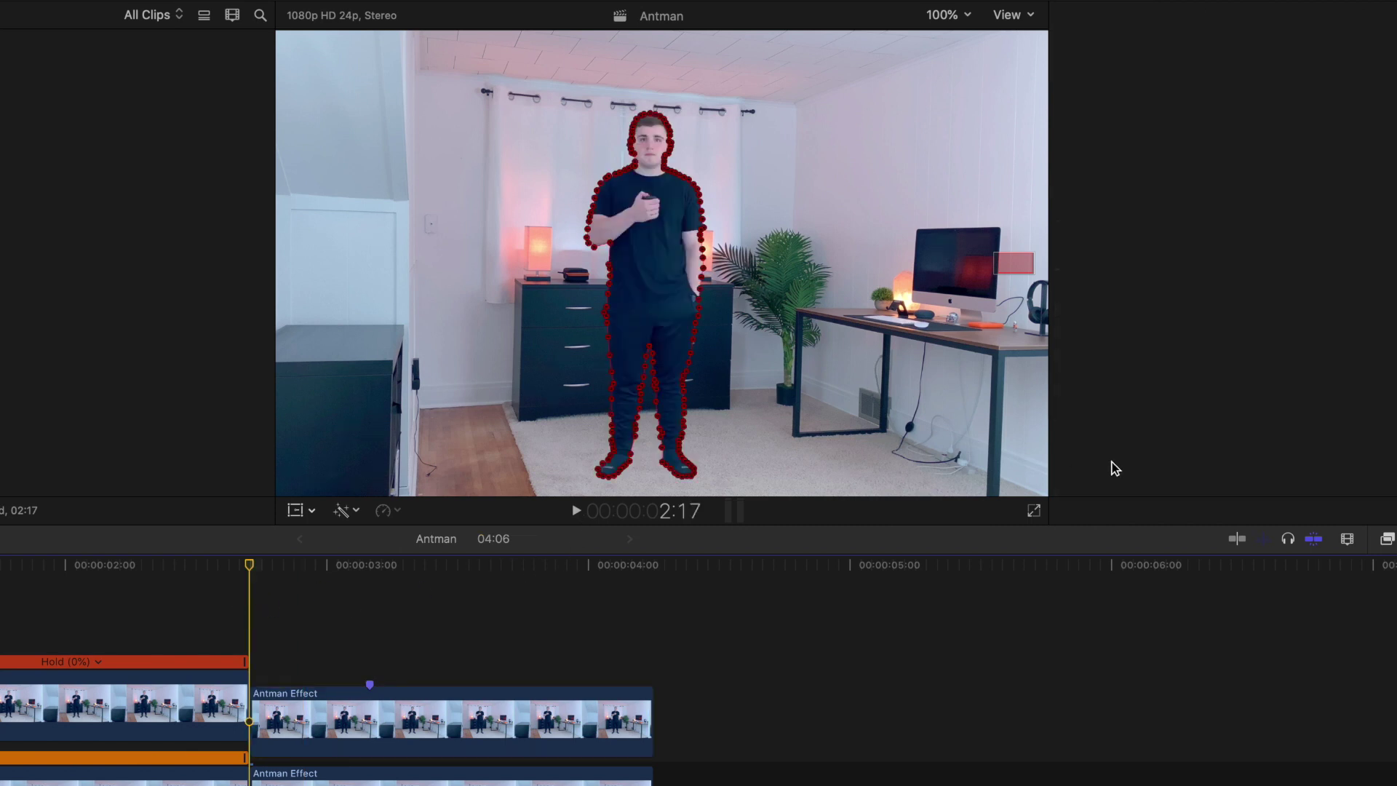
click(326, 738)
scroll(1273, 313, down, 5)
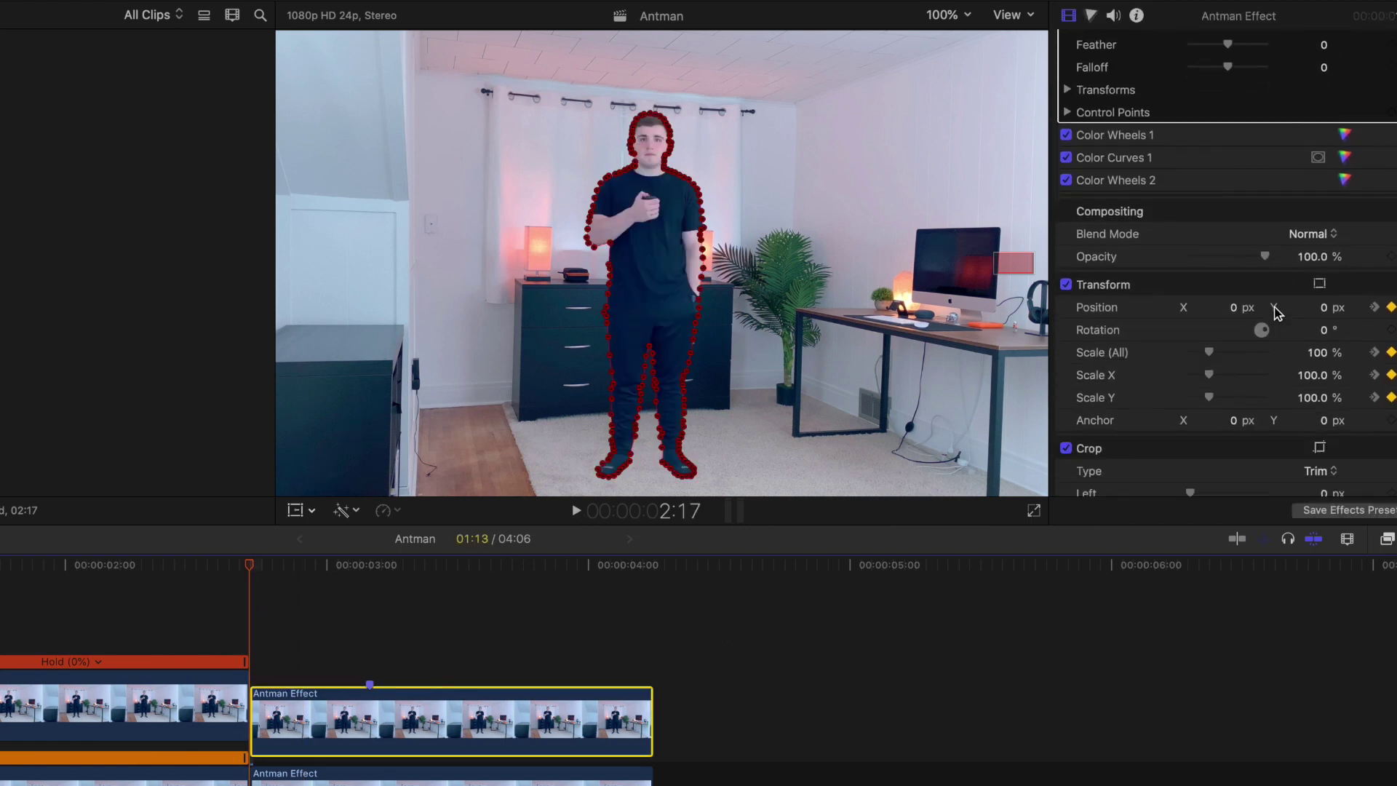
key(Right)
key(Right)
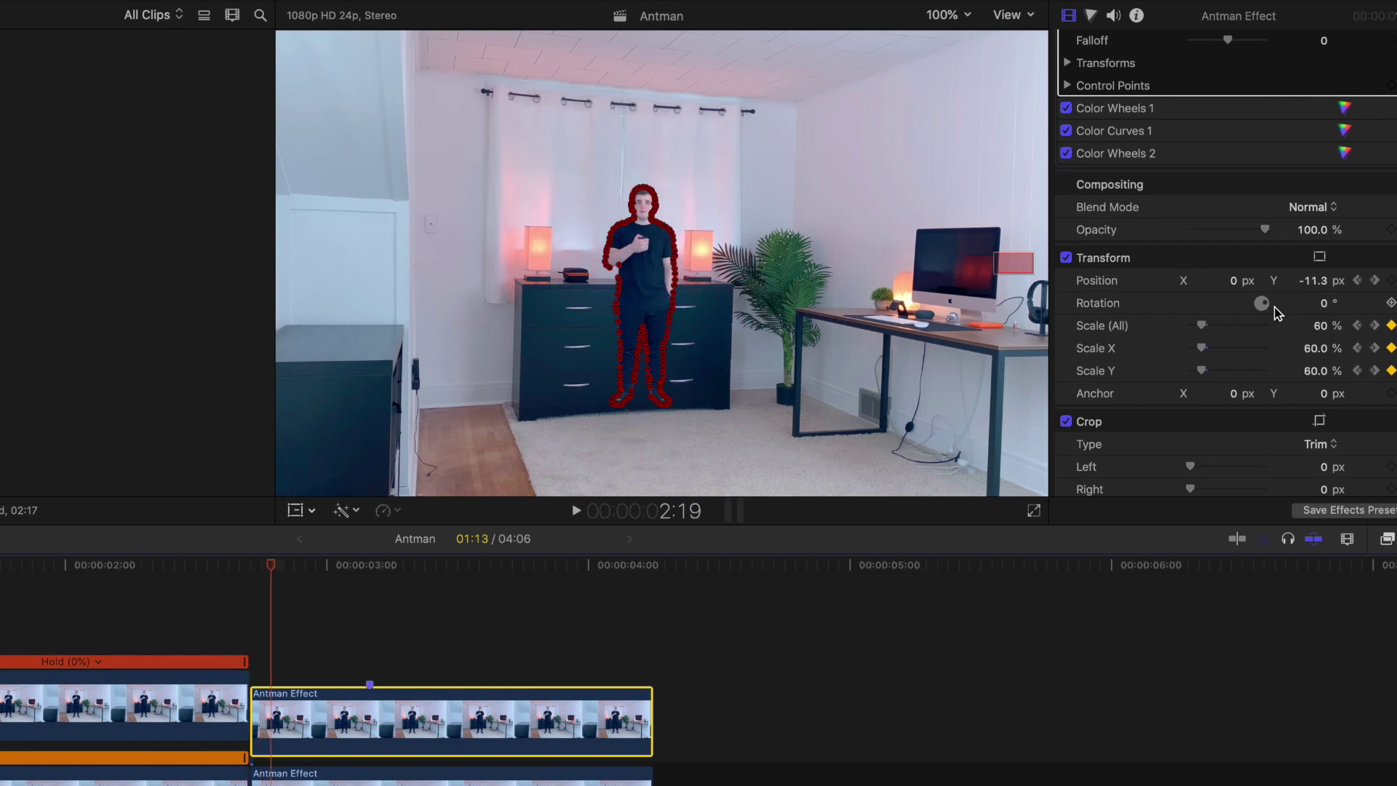
key(Right)
key(Right)
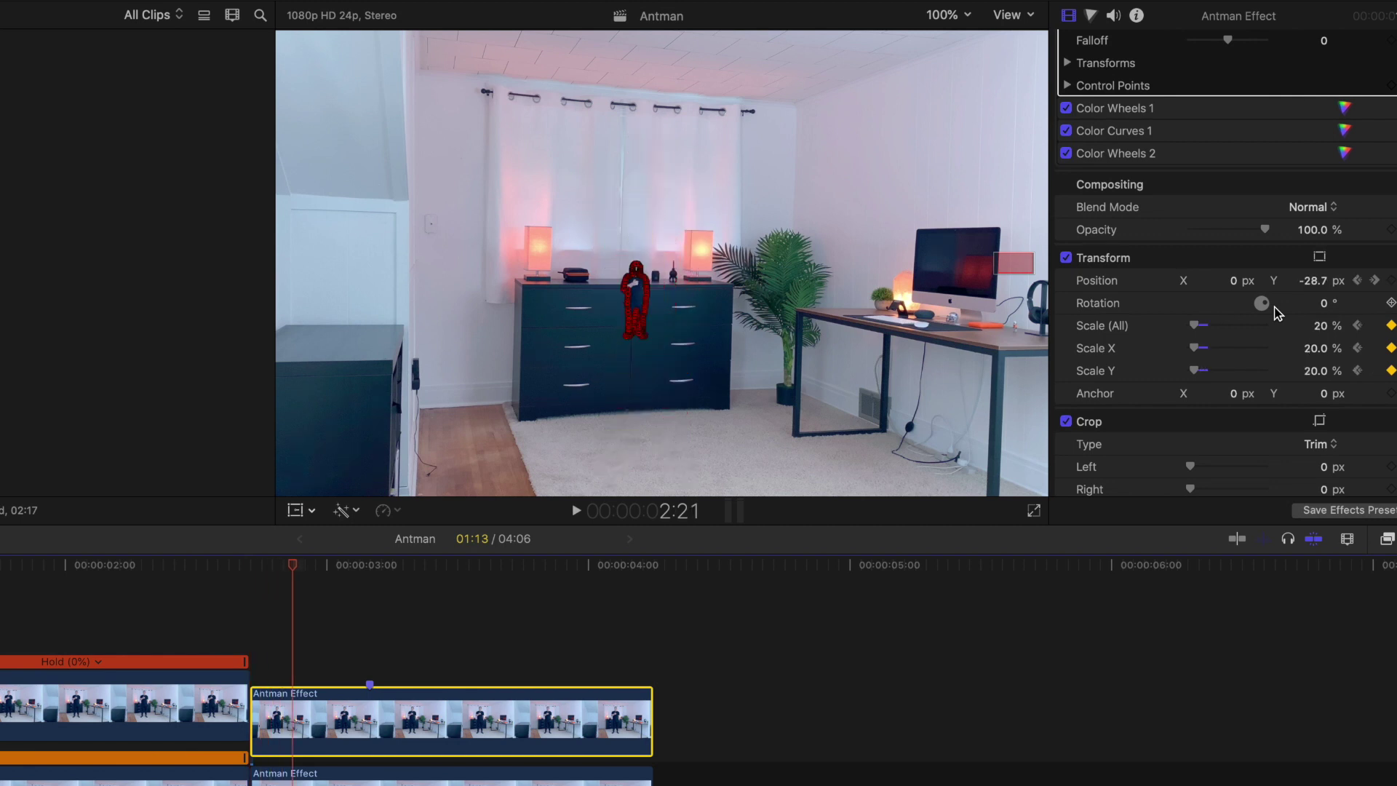
key(Right)
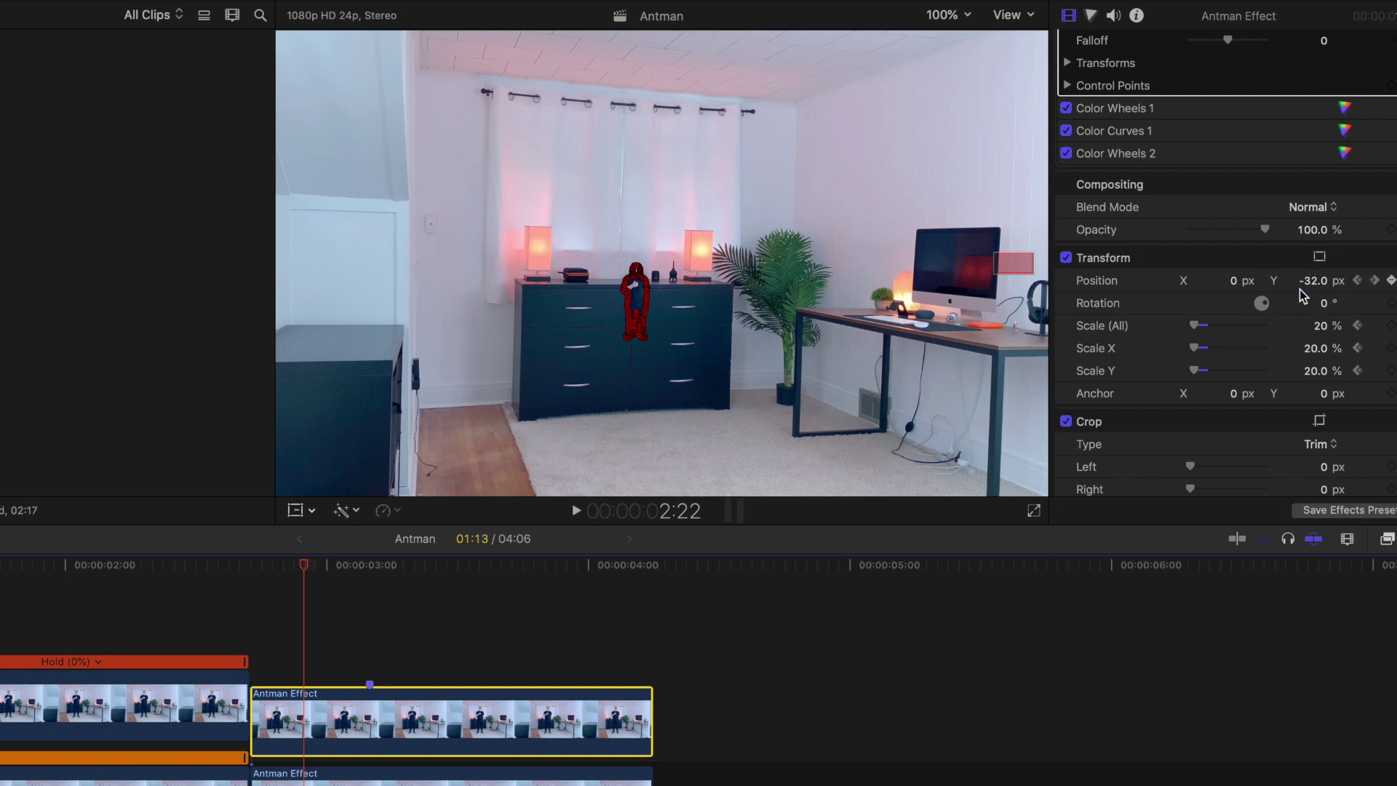
Keyframe the figure dropping frame by frame until Position Y reaches -283.1 px on the floor.
key(Right)
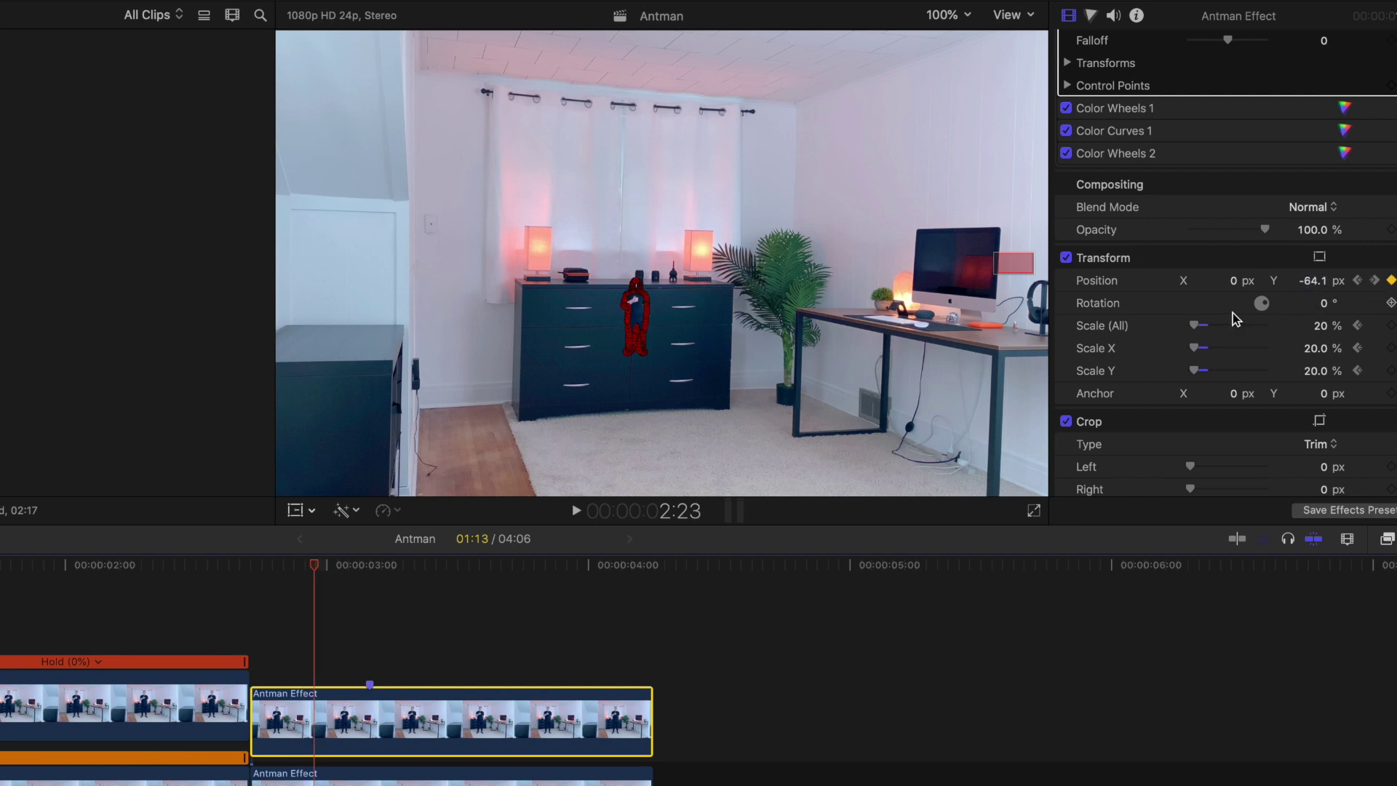
key(Right)
key(Right)
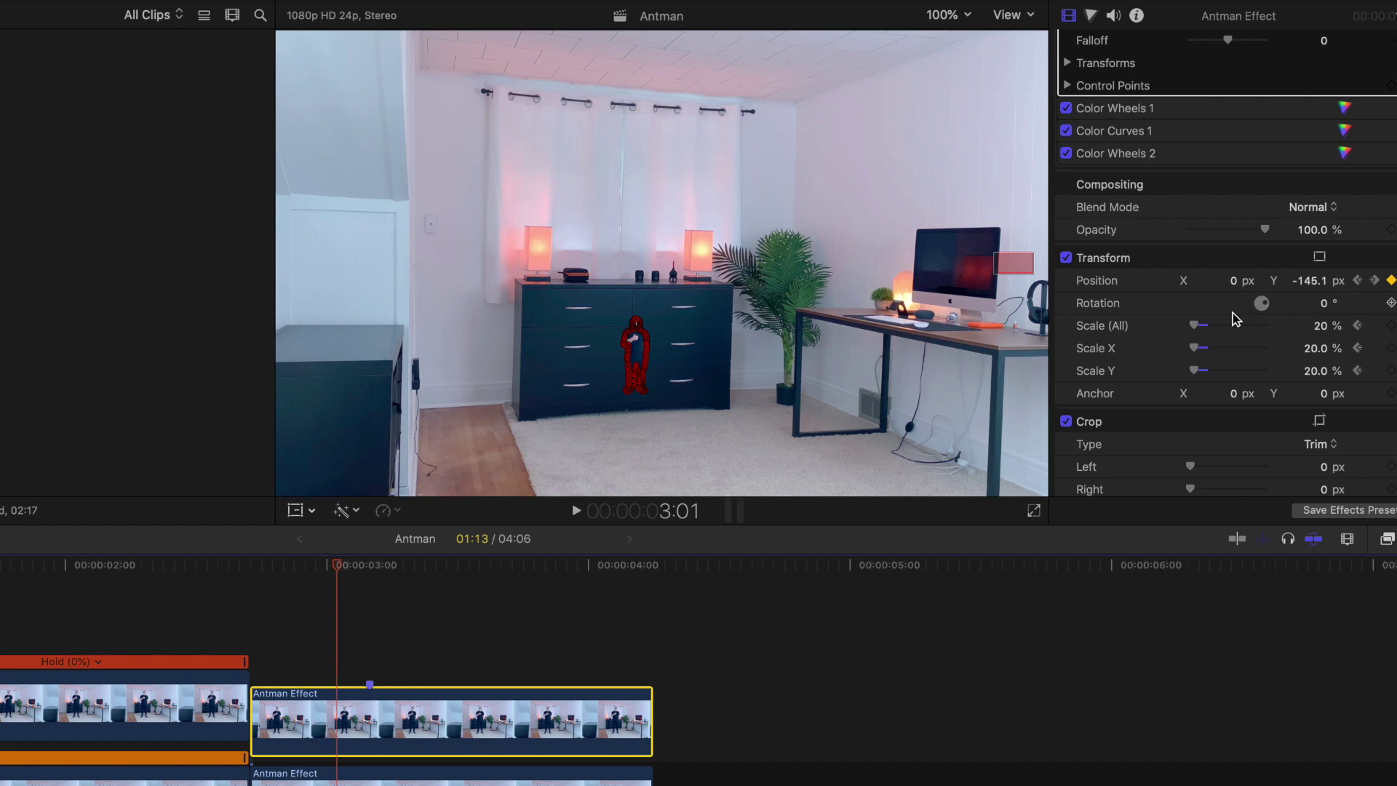
key(Right)
key(Right)
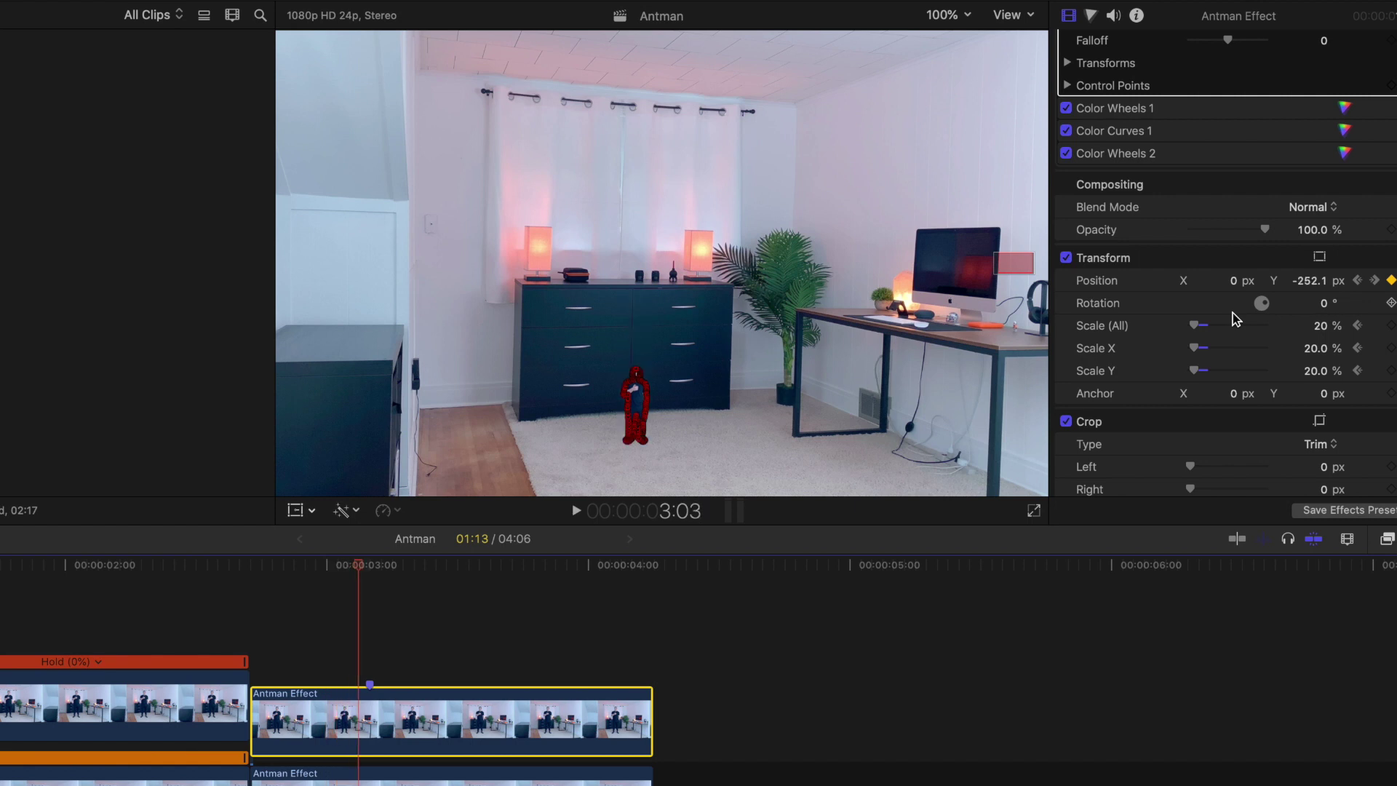
key(Right)
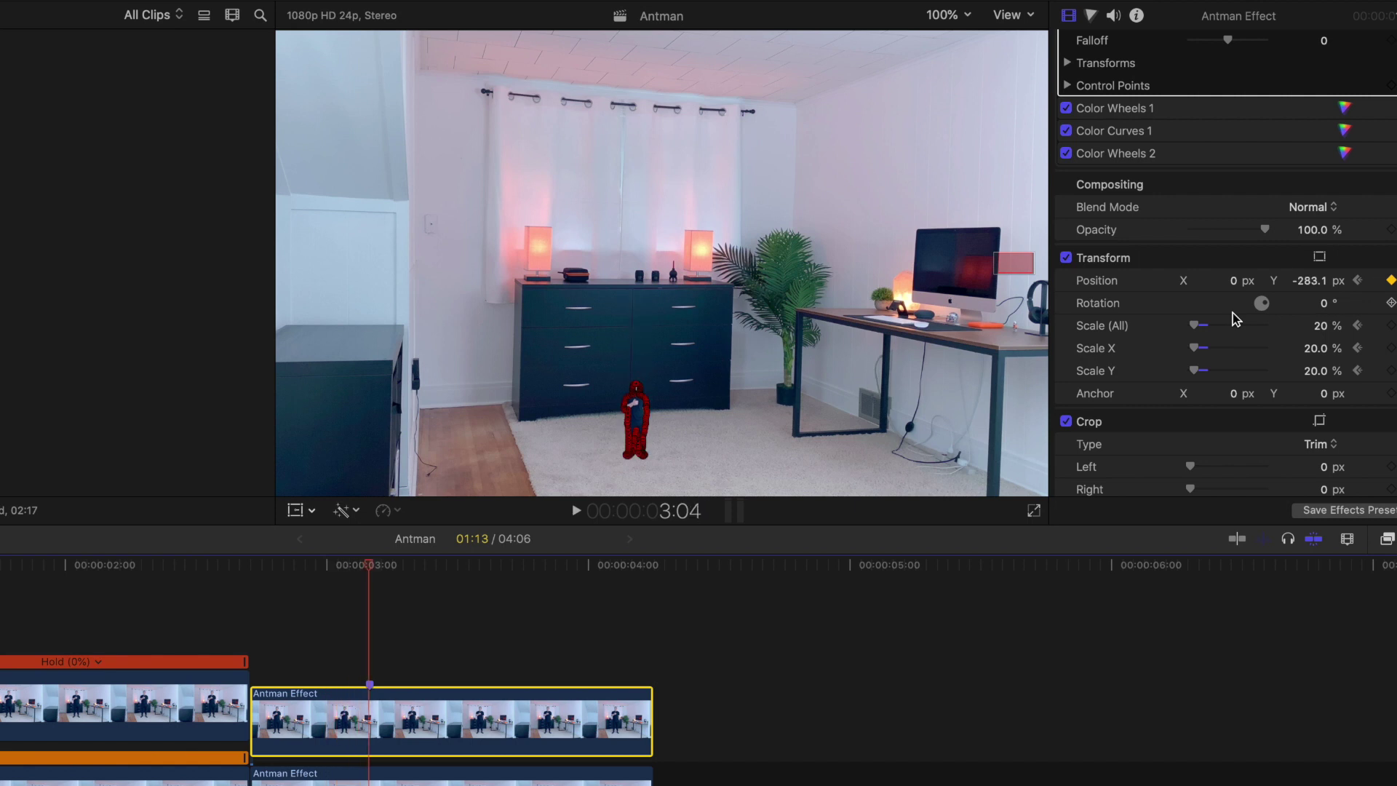